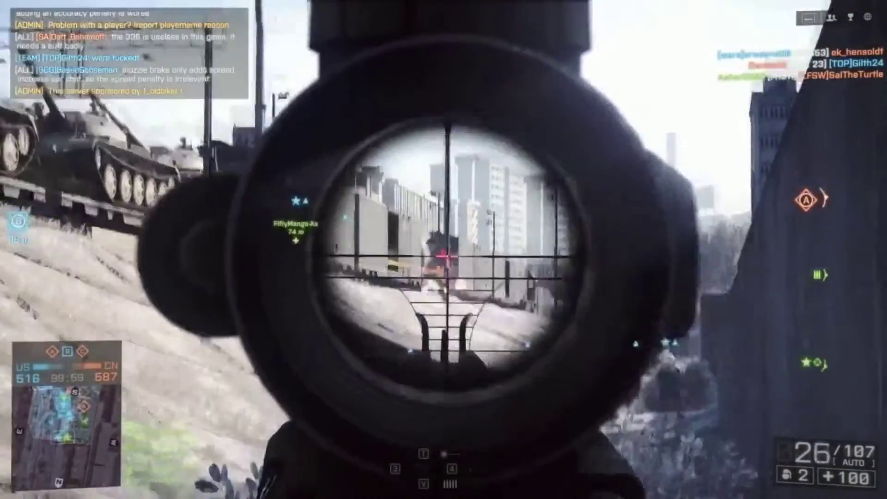
Fire two scoped rifle shots at enemy soldiers, then aim down the scope again.
left_click(443, 255)
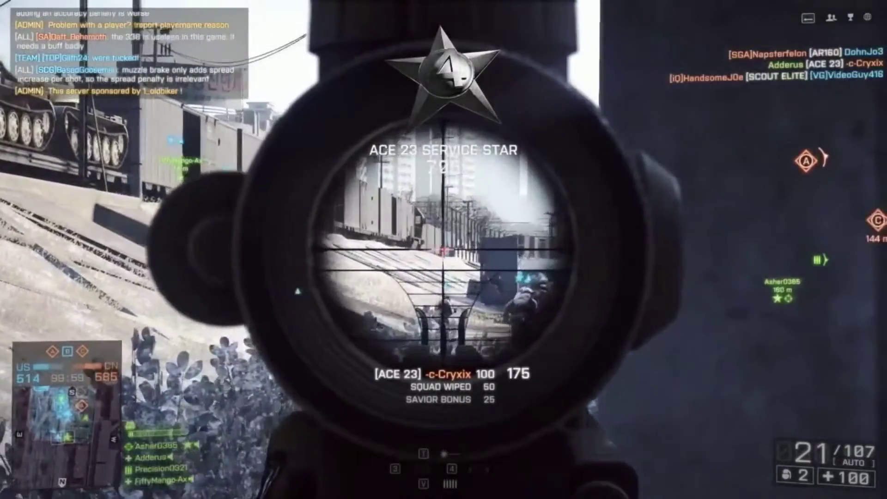
left_click(443, 255)
left_click(443, 255)
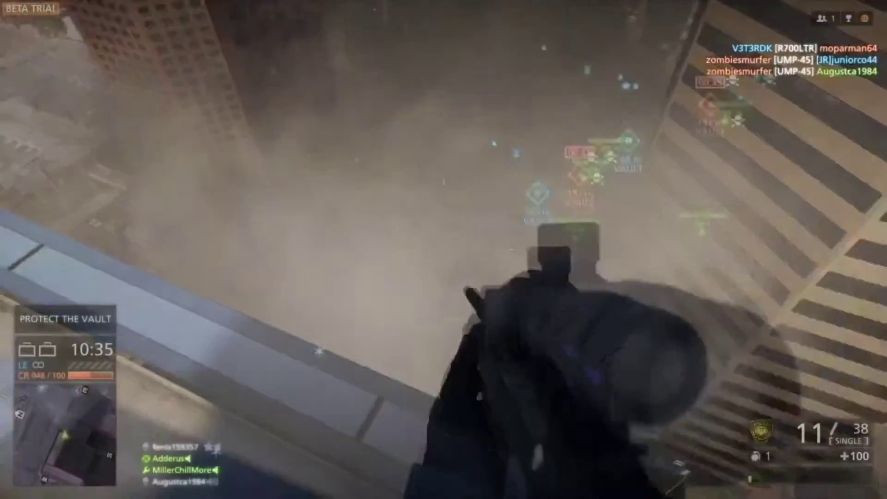
right_click_drag(444, 255, 443, 255)
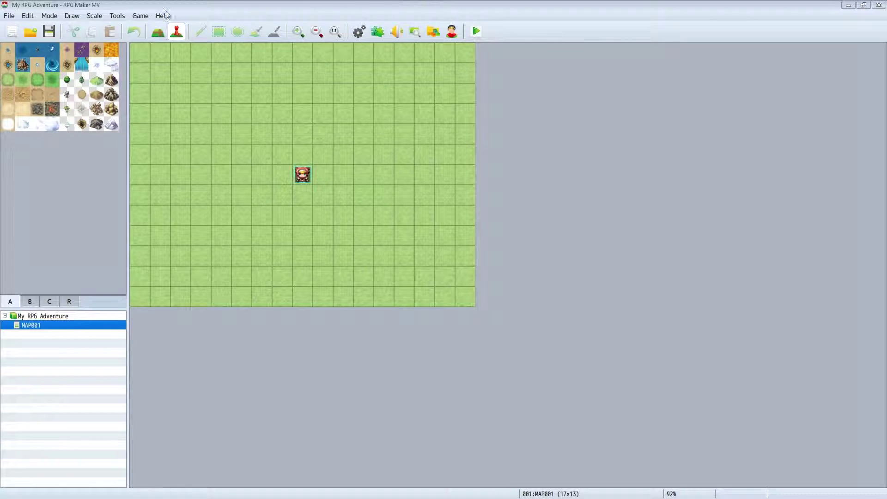
left_click(118, 16)
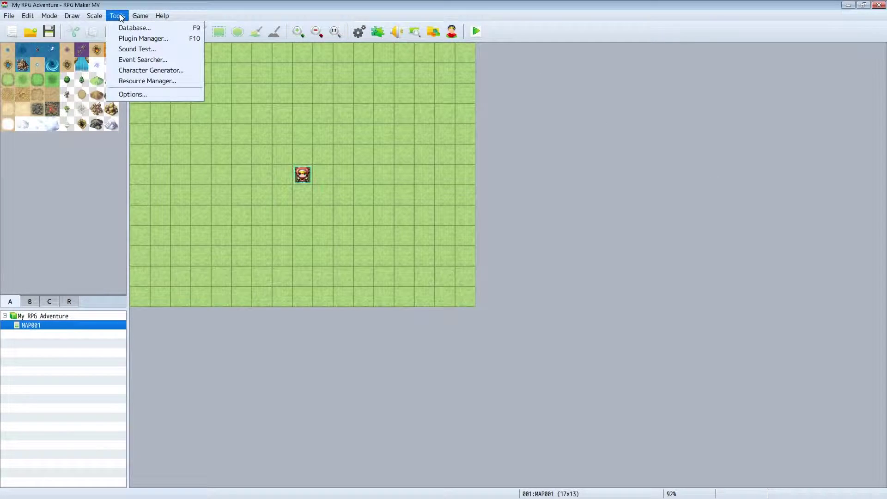
Launch the Character Generator from the Tools menu, close it, then reopen it.
left_click(132, 70)
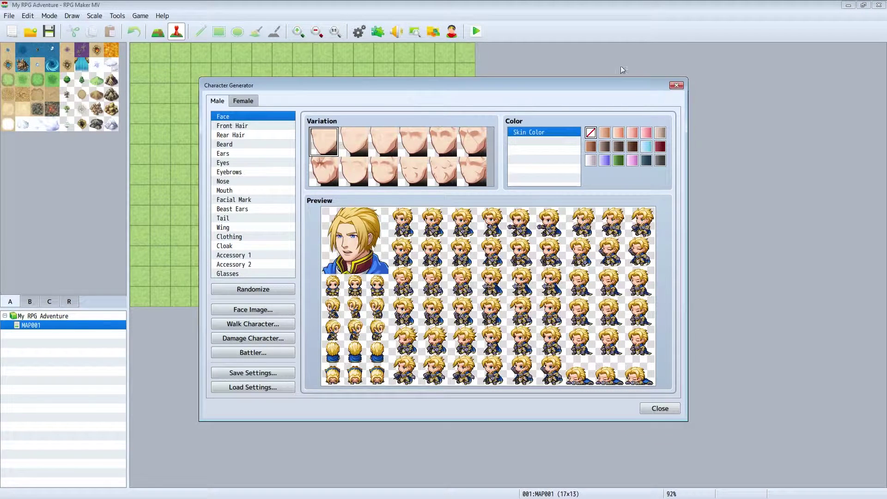
left_click(676, 85)
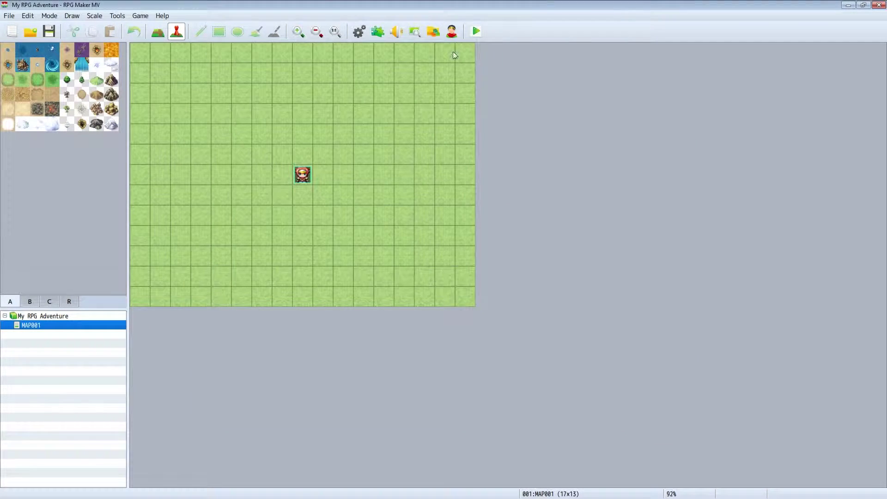
left_click(117, 17)
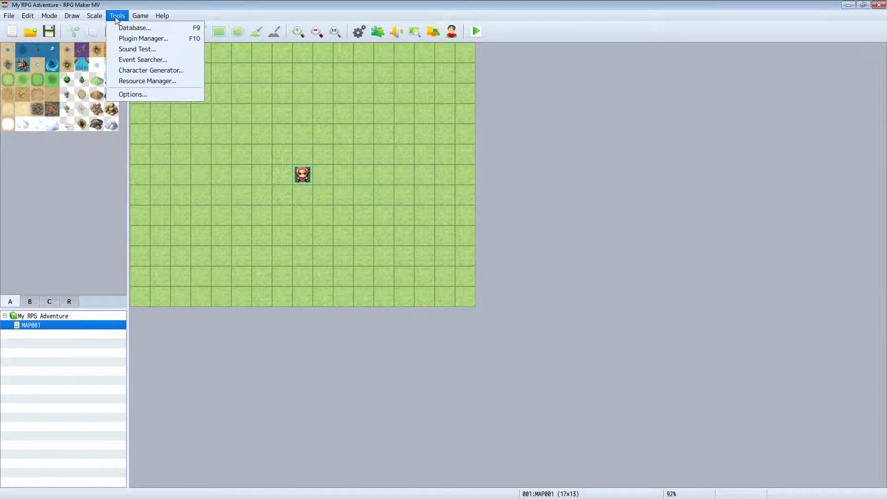
left_click(138, 72)
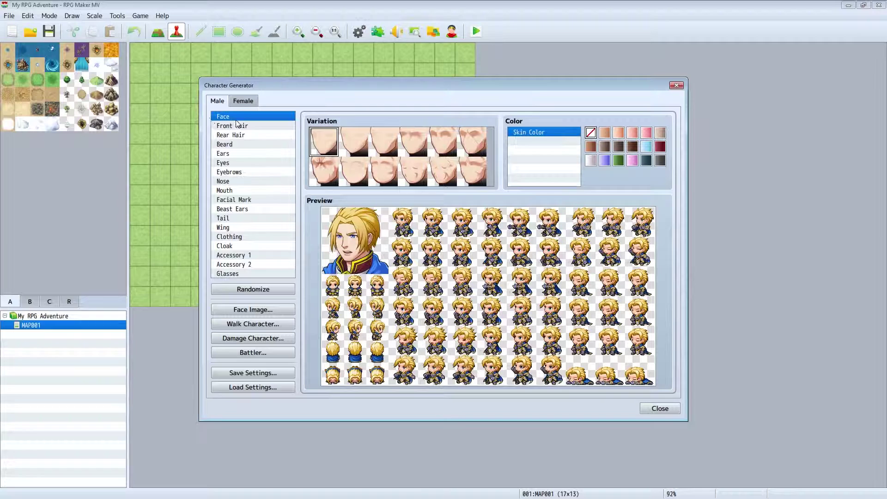
Switch the generator from the Male to the Female character parts.
left_click(232, 102)
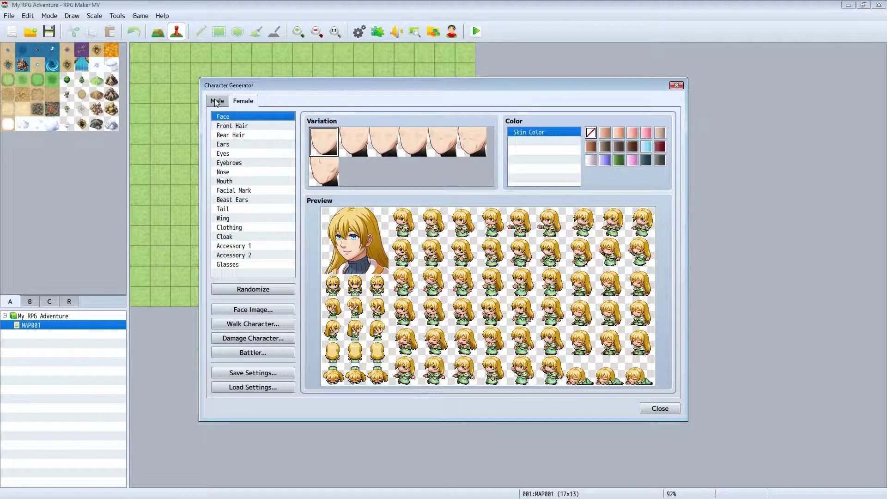
left_click(214, 101)
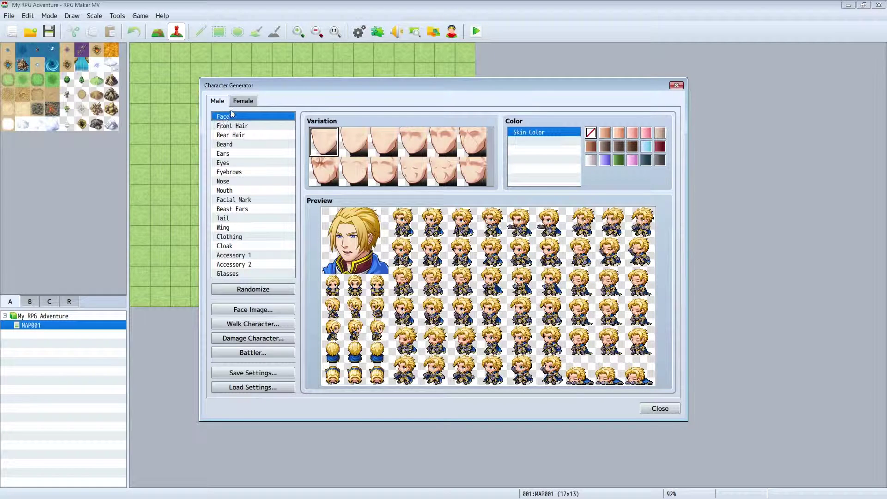
left_click(246, 101)
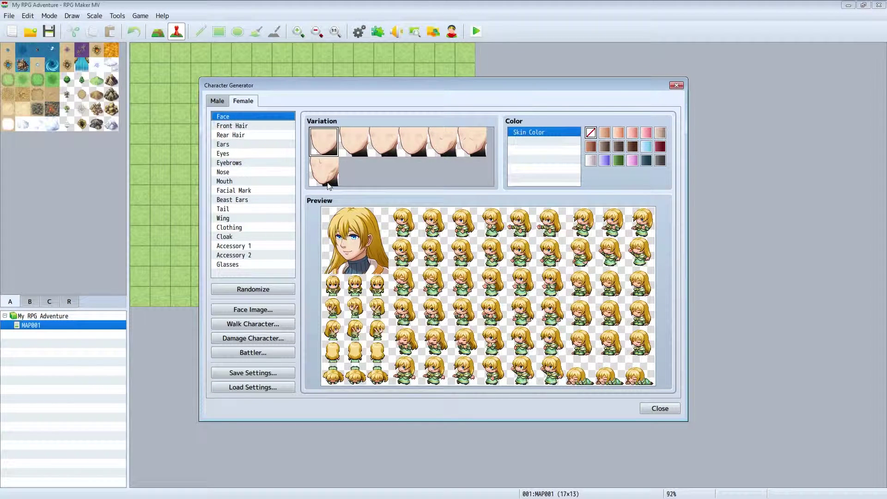
Try the face shape variations and settle on the sixth one.
left_click(325, 172)
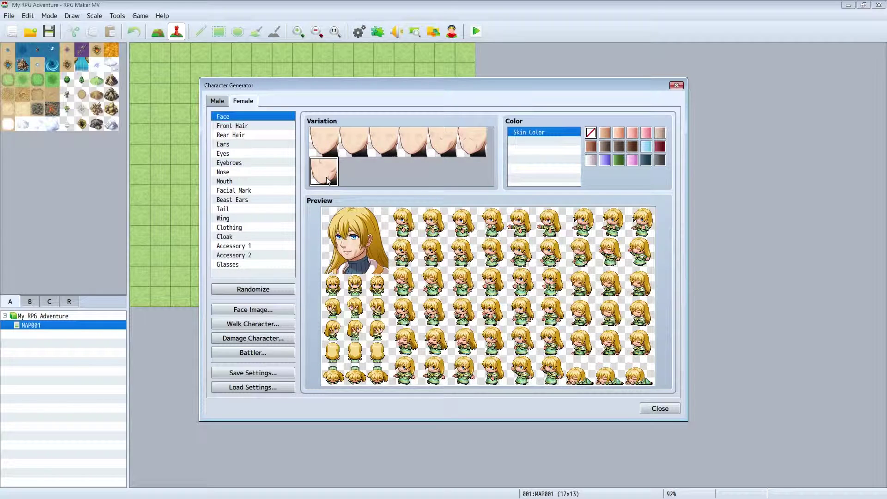
left_click(354, 154)
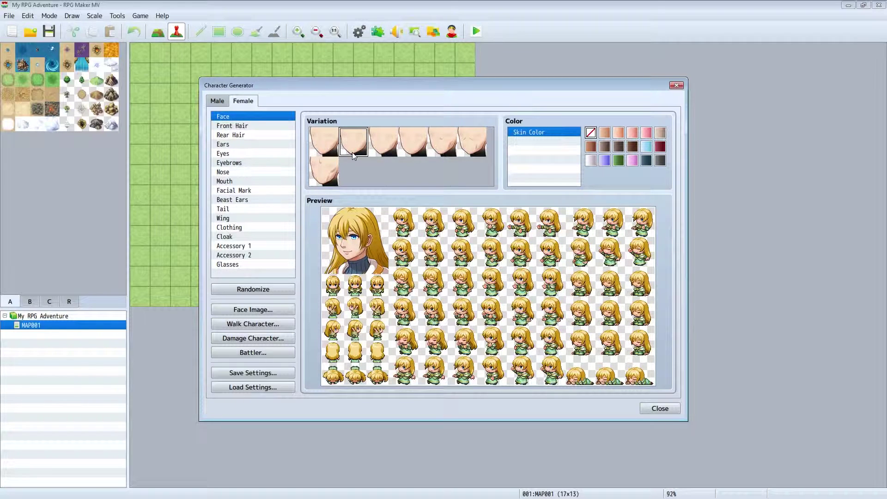
left_click(390, 145)
left_click(422, 145)
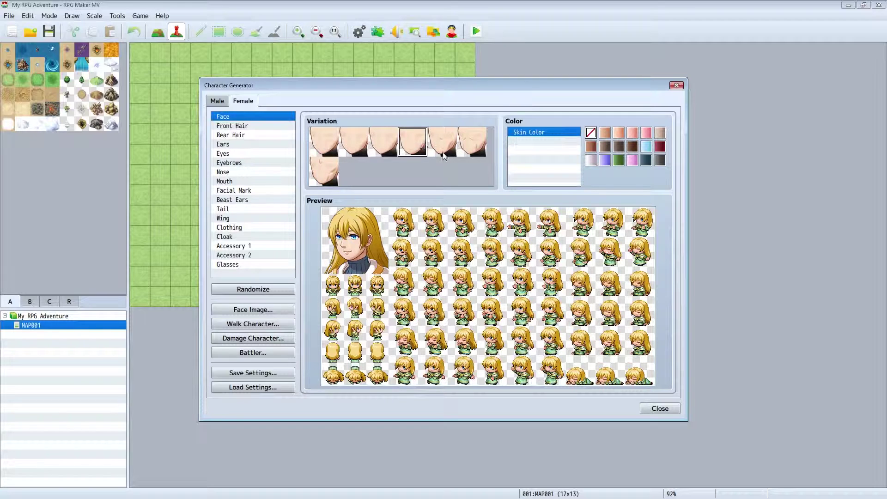
left_click(444, 154)
left_click(474, 151)
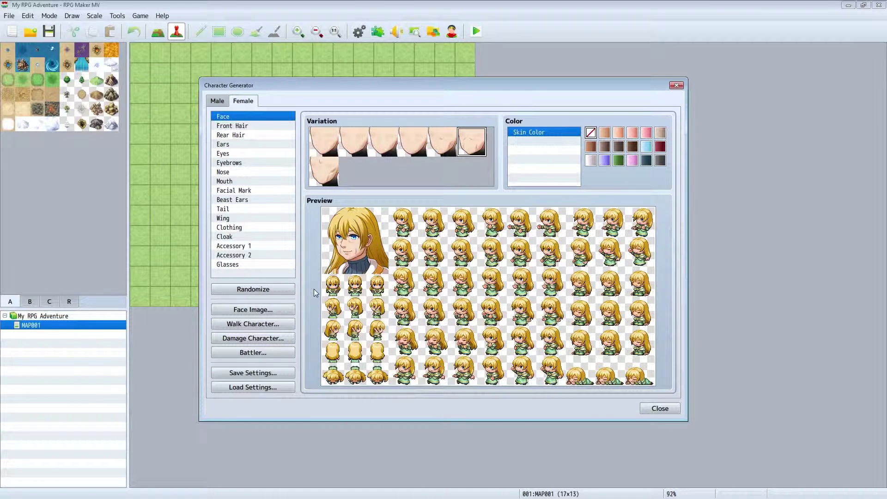
Set the hair colour to the grey swatch.
left_click(238, 126)
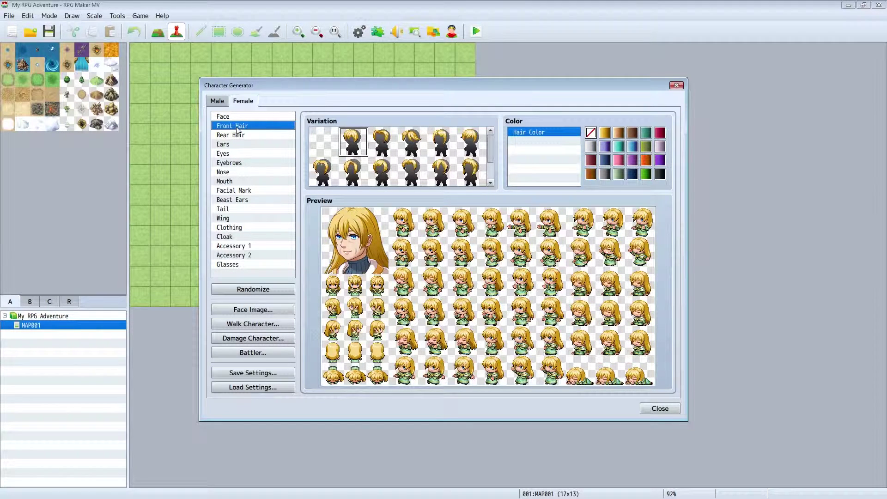
left_click(591, 147)
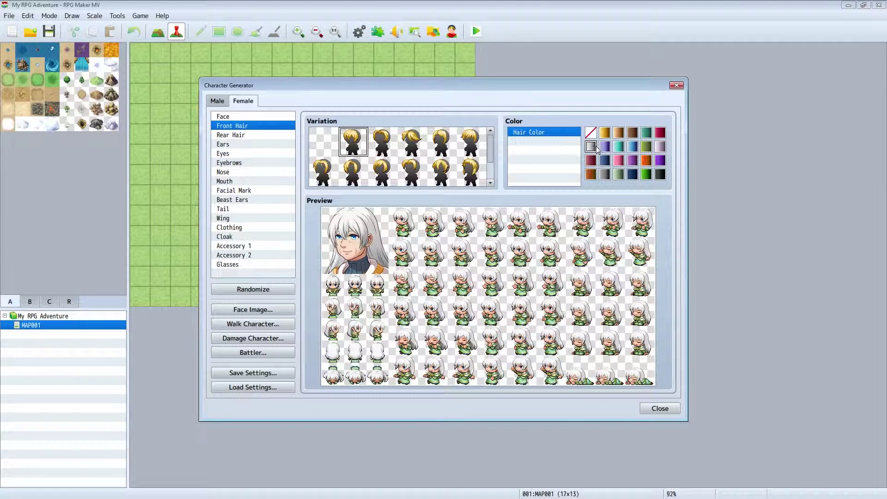
left_click(606, 176)
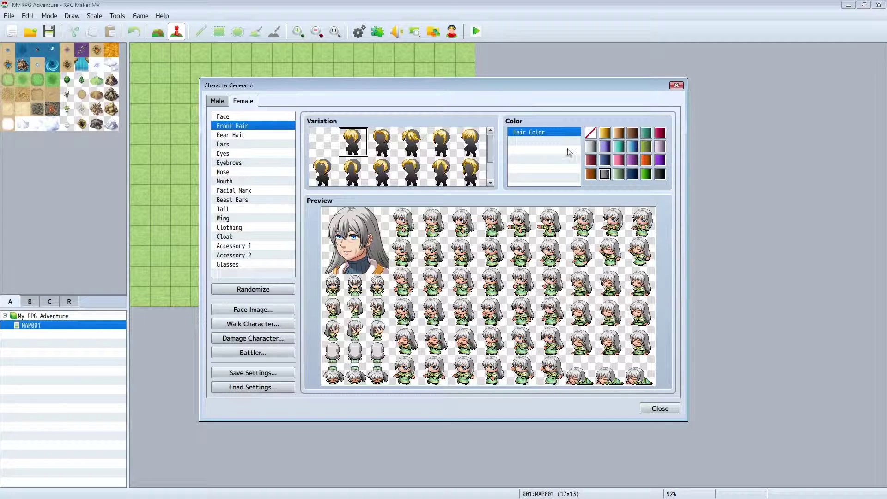
Set both Rear Hair and Front Hair to the empty variation, making her bald.
left_click(240, 137)
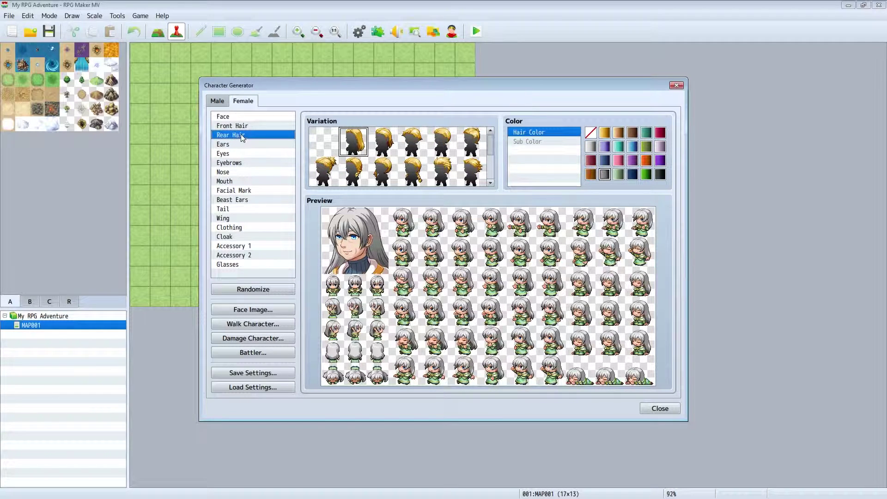
left_click(353, 170)
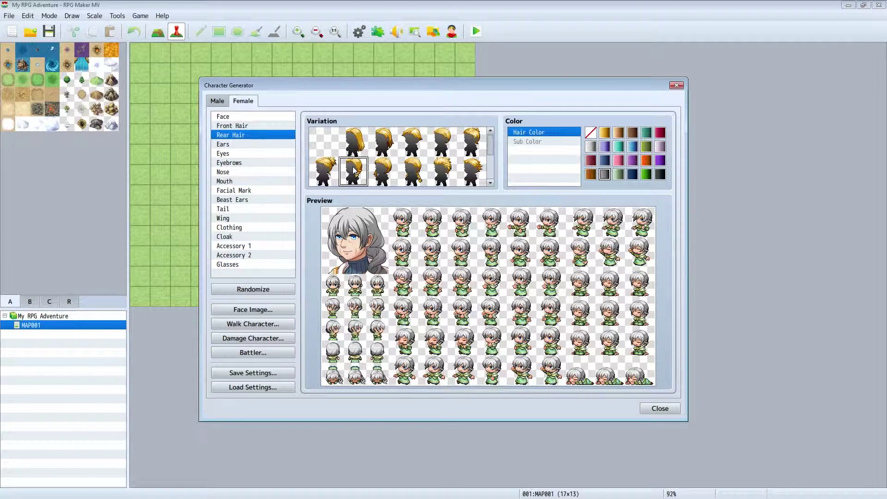
left_click(327, 140)
left_click(234, 125)
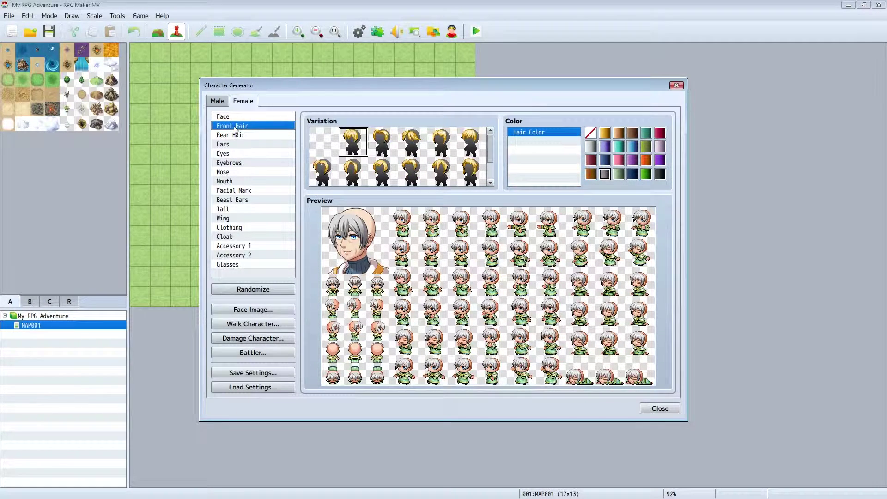
left_click(327, 139)
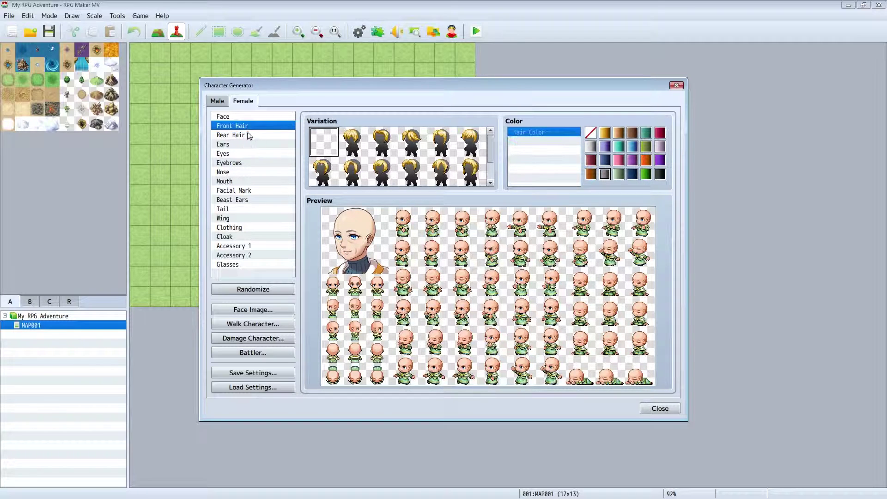
Try the second through sixth front hairstyles in the first row.
left_click(237, 118)
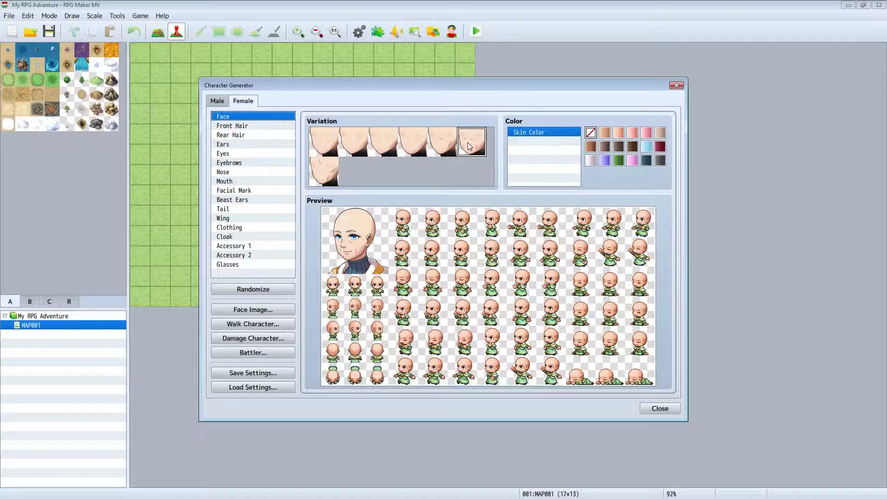
left_click(241, 127)
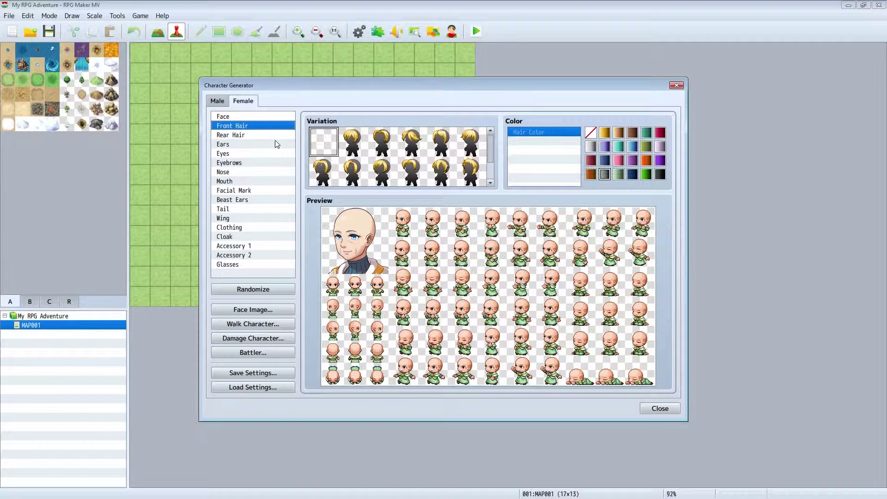
left_click(353, 143)
left_click(384, 144)
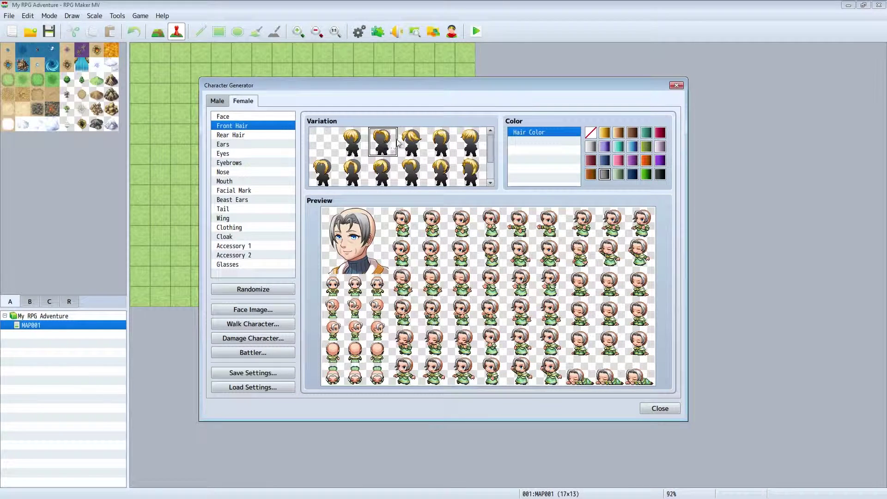
left_click(413, 143)
left_click(438, 144)
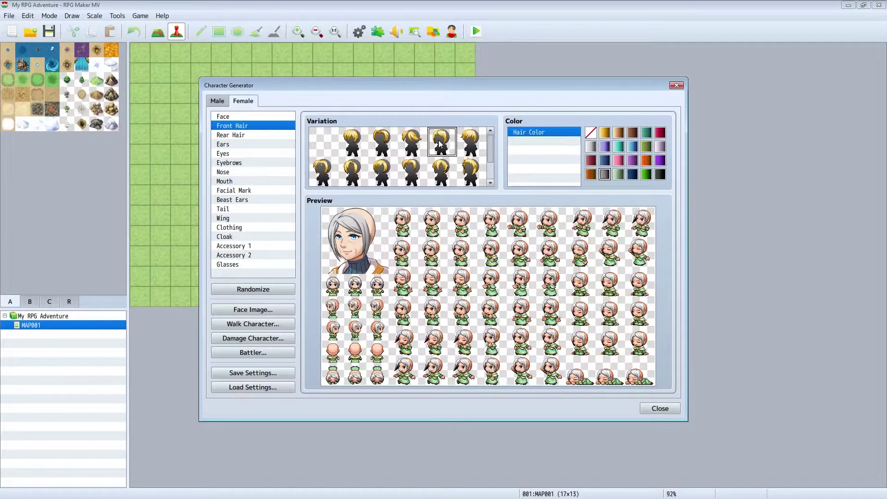
left_click(468, 146)
Try the lower-row fringes and settle on the long swept fringe.
left_click(468, 167)
left_click(490, 171)
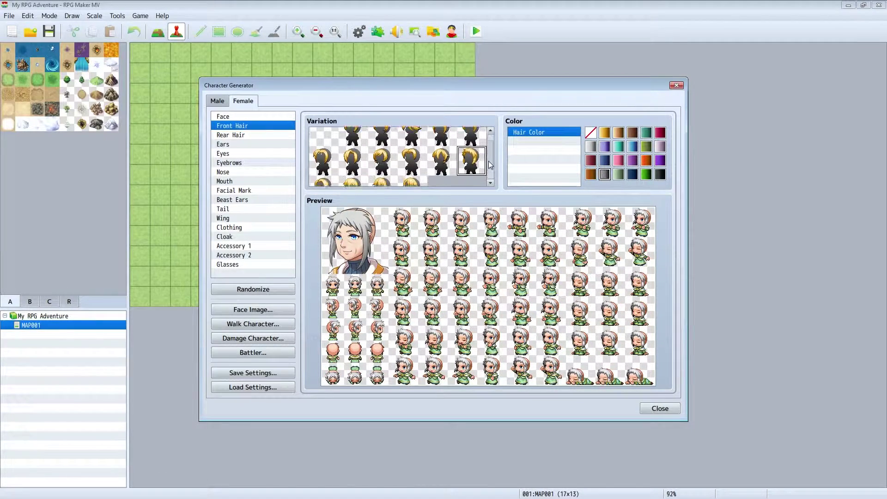
left_click(415, 175)
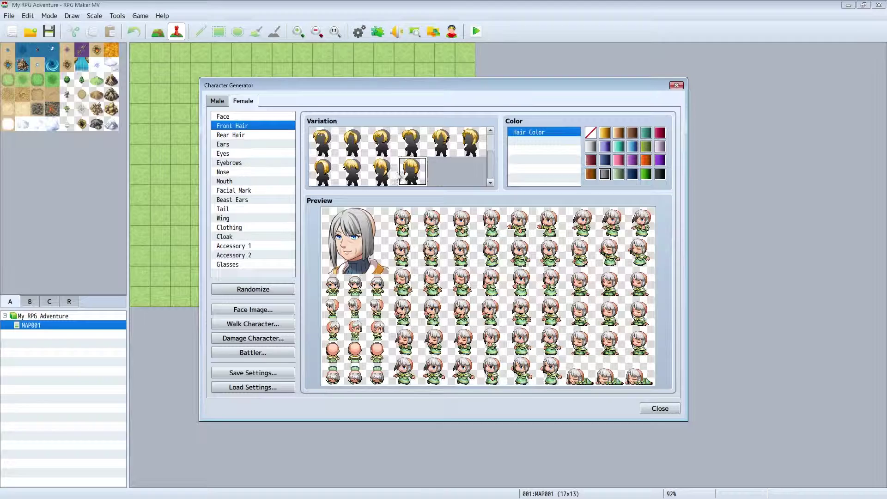
left_click(384, 175)
left_click(355, 182)
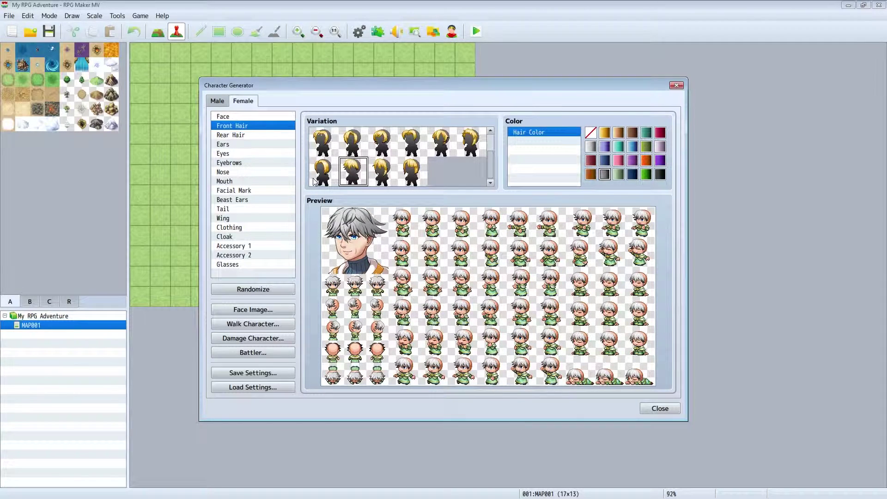
left_click(313, 180)
left_click(321, 146)
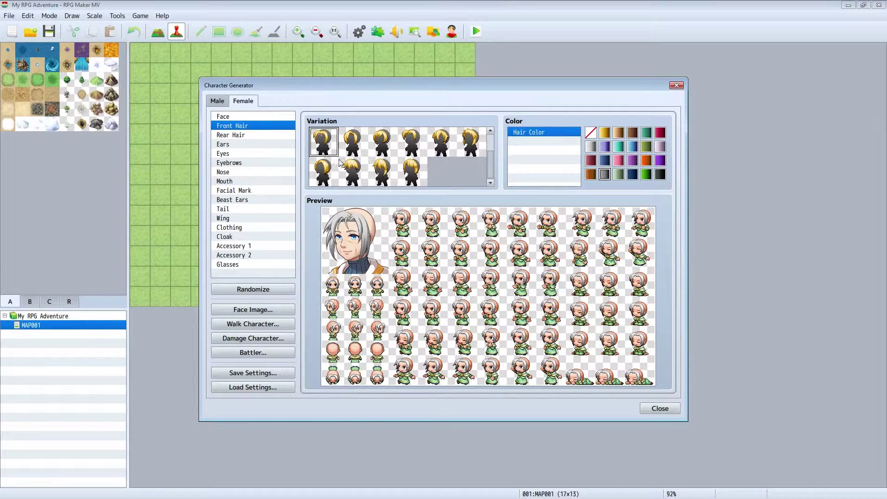
left_click(408, 177)
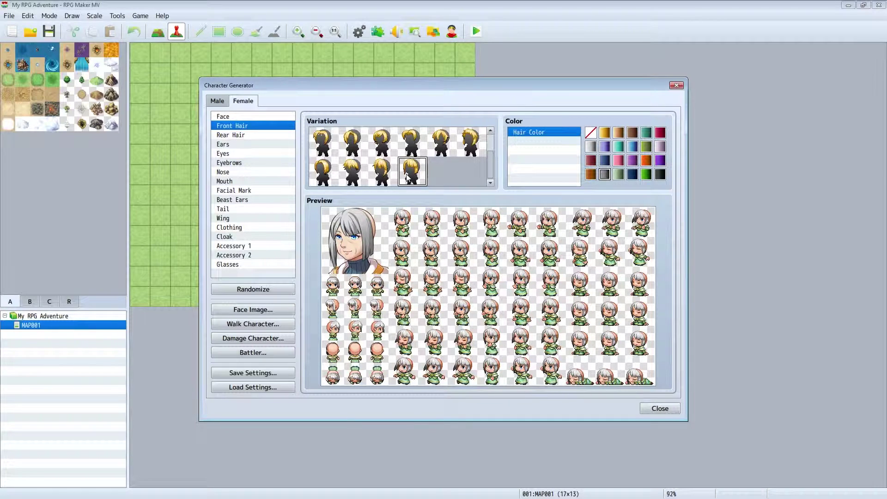
Add the spiky rear hairstyle, trying gold but keeping grey main and sub hair colours.
left_click(229, 135)
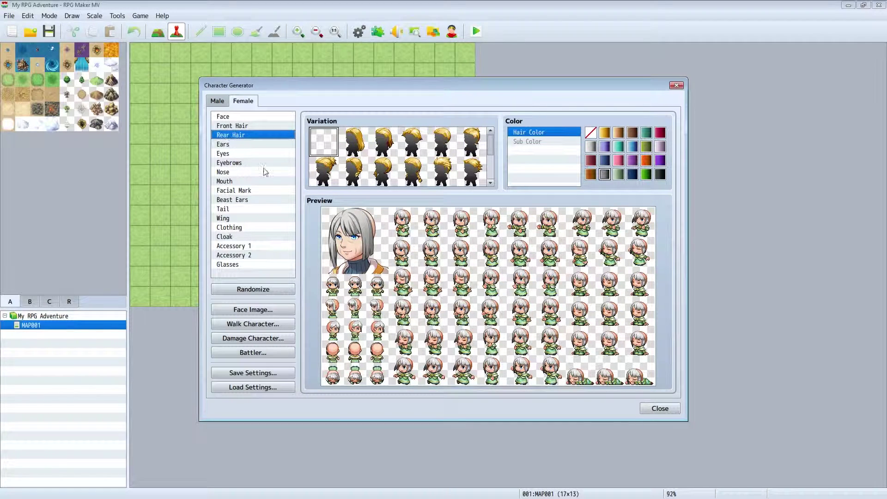
left_click(472, 177)
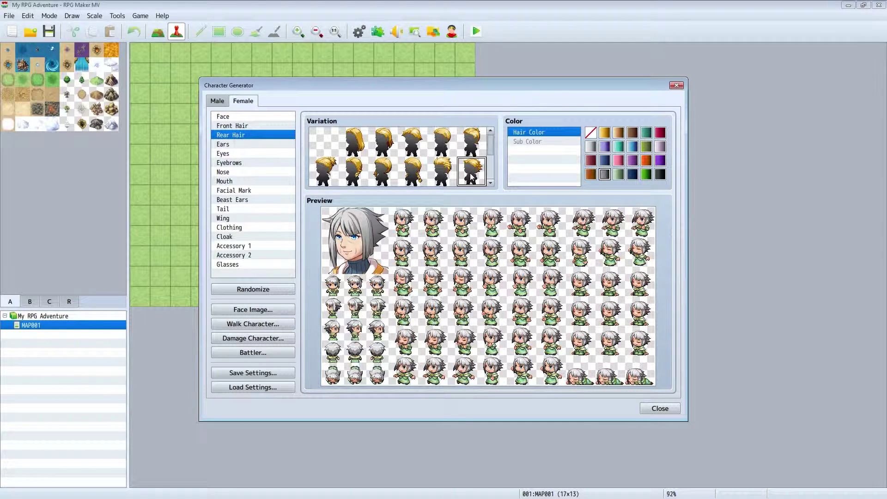
left_click(605, 134)
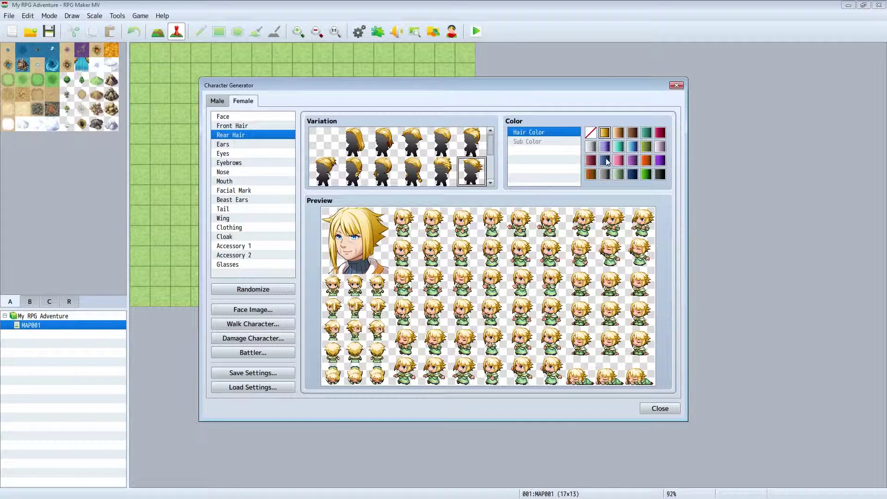
left_click(549, 141)
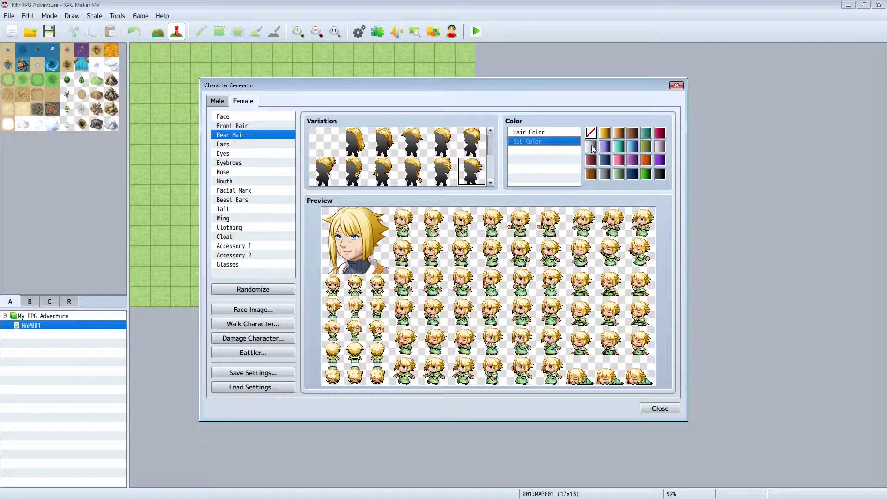
left_click(603, 175)
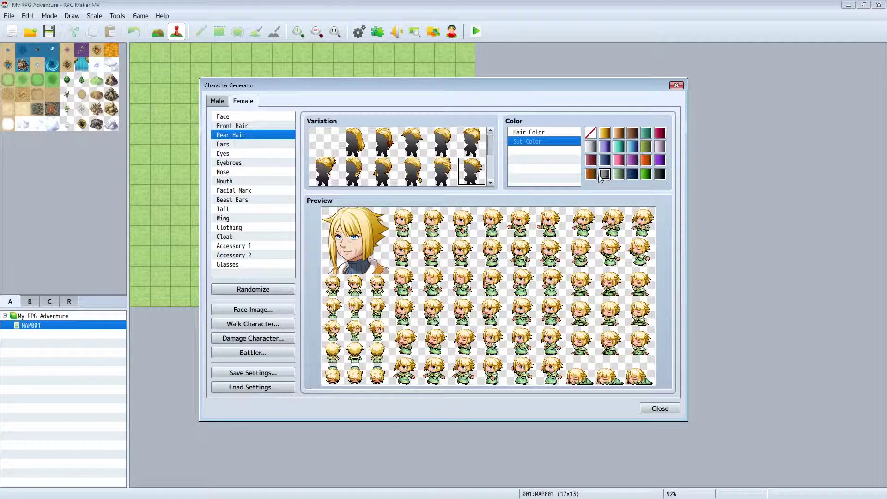
left_click(527, 131)
left_click(608, 177)
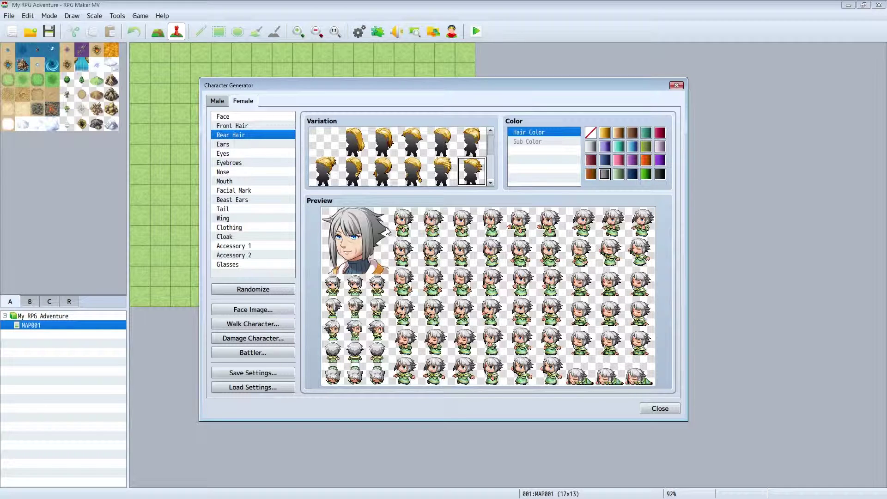
left_click(330, 142)
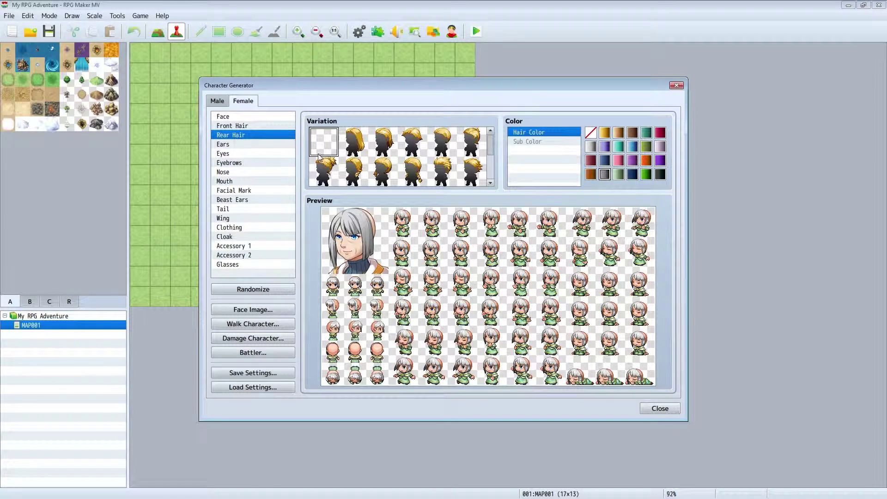
left_click(476, 175)
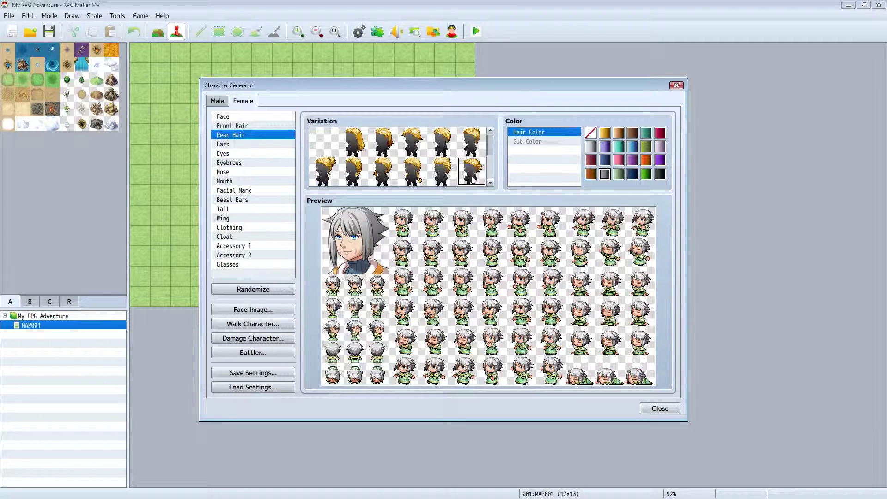
Apply the pointed elf-ear variation, then move on to the Eyes part.
left_click(223, 144)
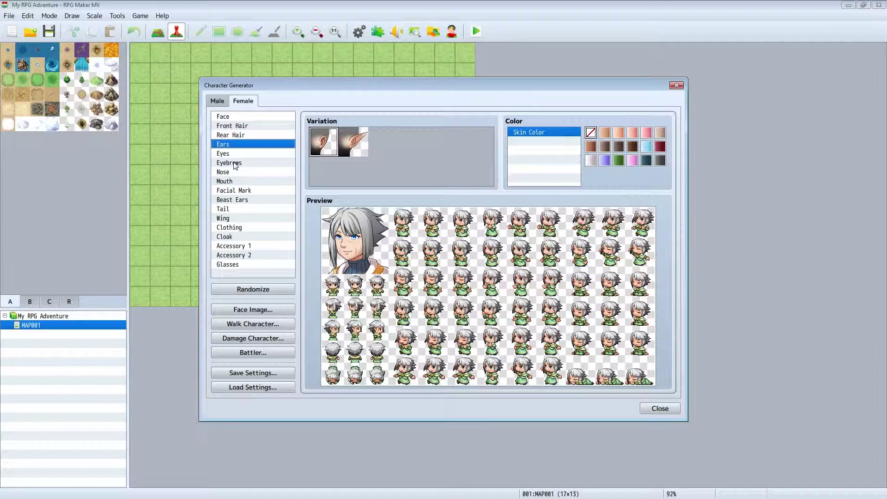
left_click(360, 148)
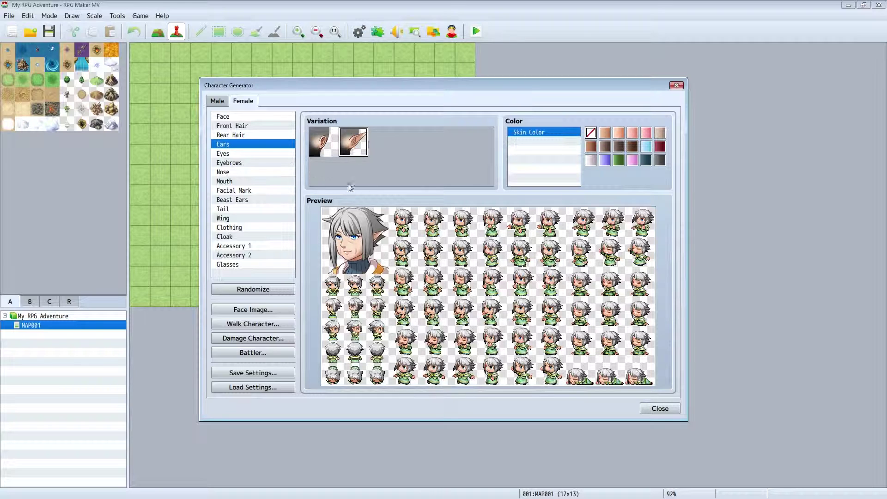
left_click(227, 156)
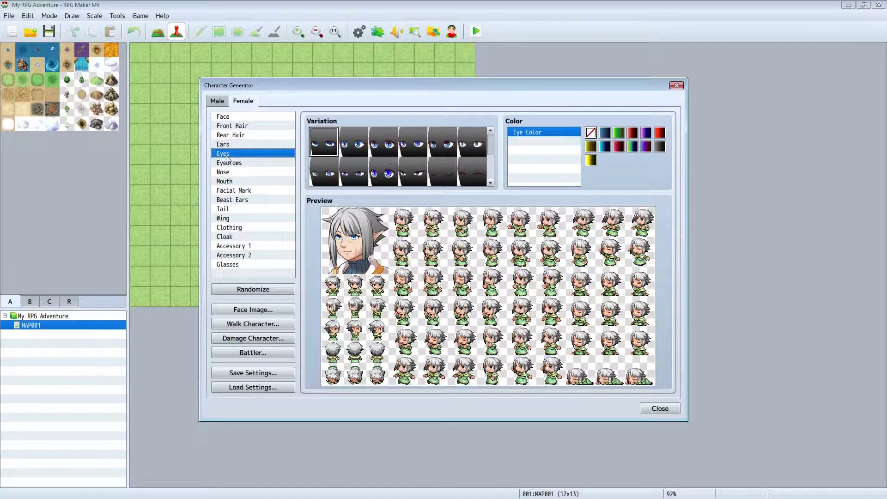
Browse the eye options, then try several nose shapes before returning to the original nose.
scroll(489, 147, "down", 2)
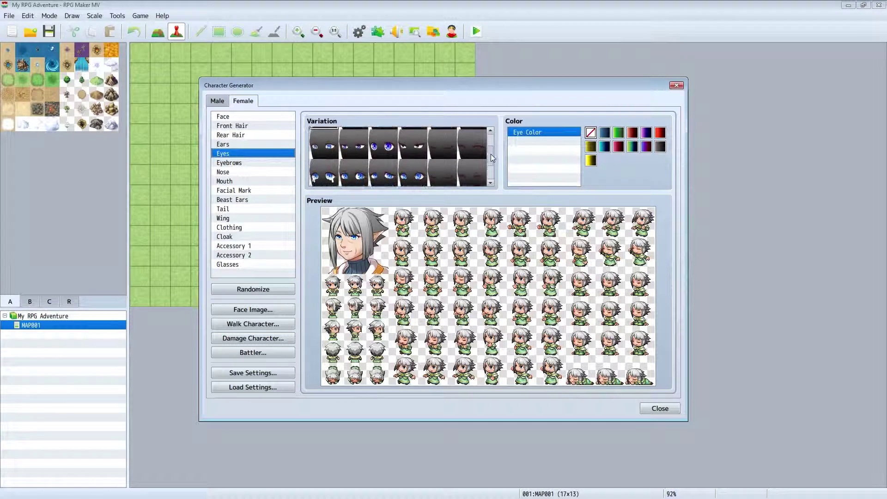
scroll(494, 151, "up", 1)
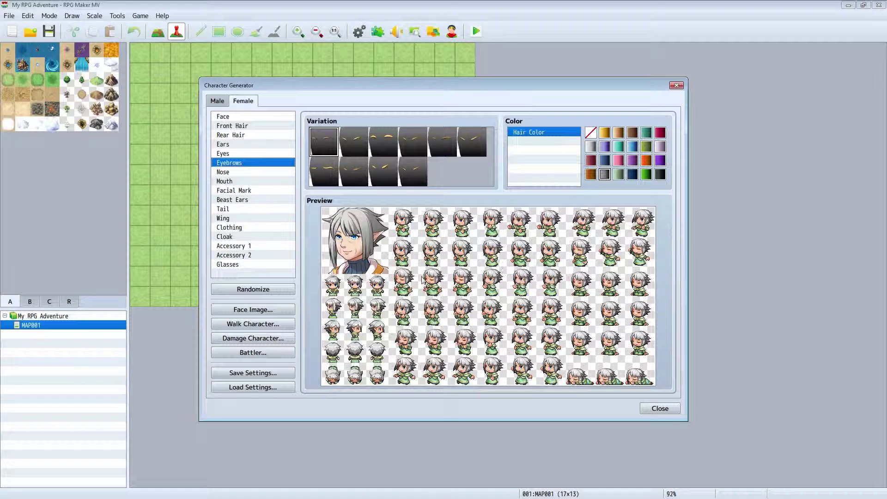
left_click(227, 172)
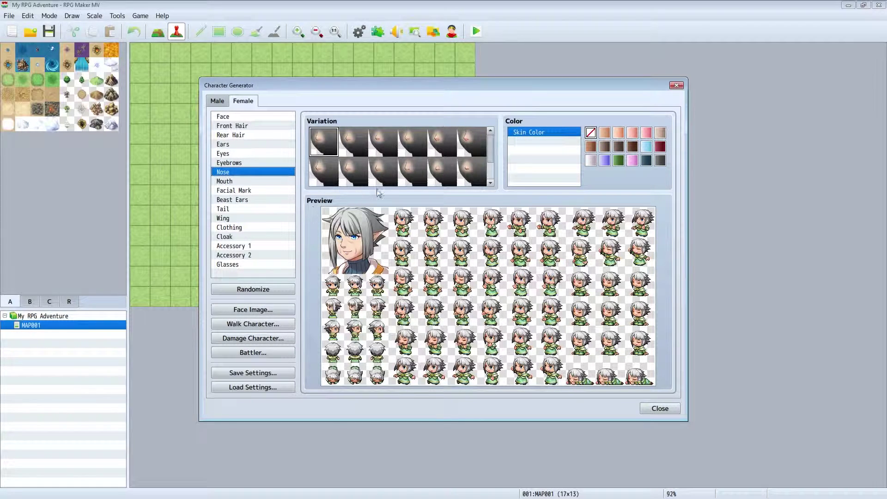
left_click(384, 171)
left_click(469, 171)
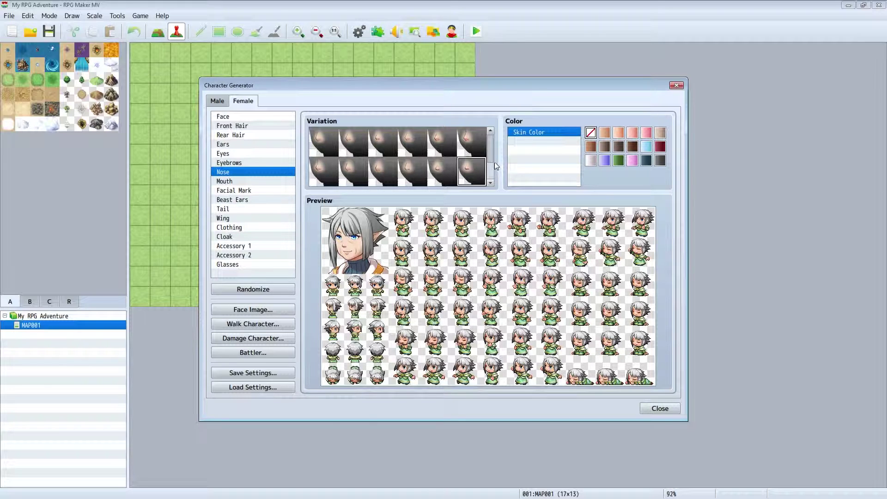
scroll(495, 161, "down", 2)
left_click(329, 168)
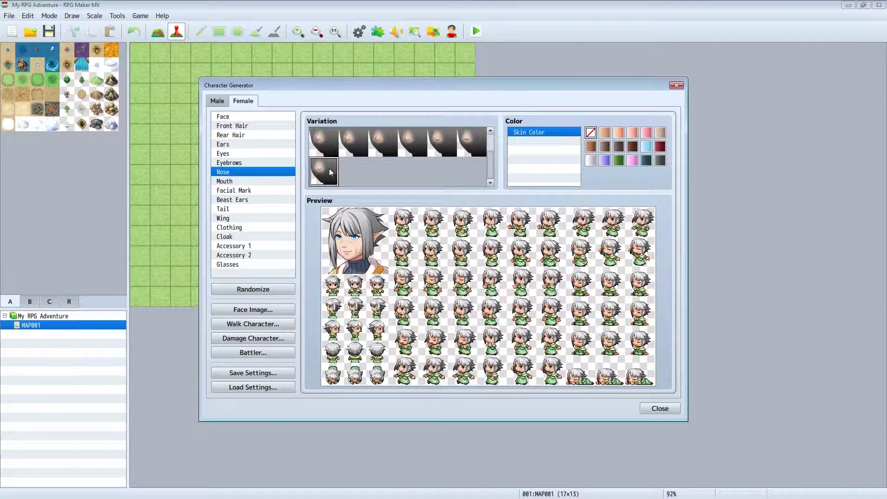
scroll(329, 168, "up", 2)
left_click(332, 144)
Compare mouths and keep the open, surprised mouth (row two, fifth tile), then show Facial Mark.
left_click(234, 181)
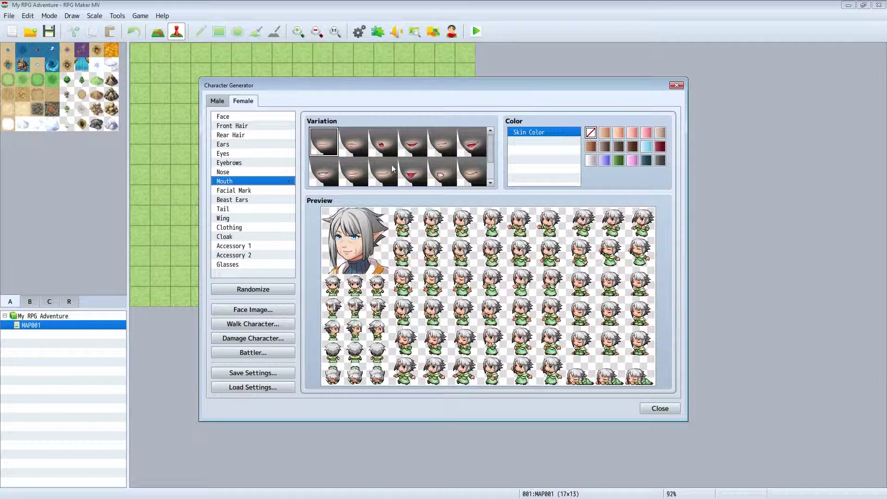
left_click(411, 171)
left_click(443, 174)
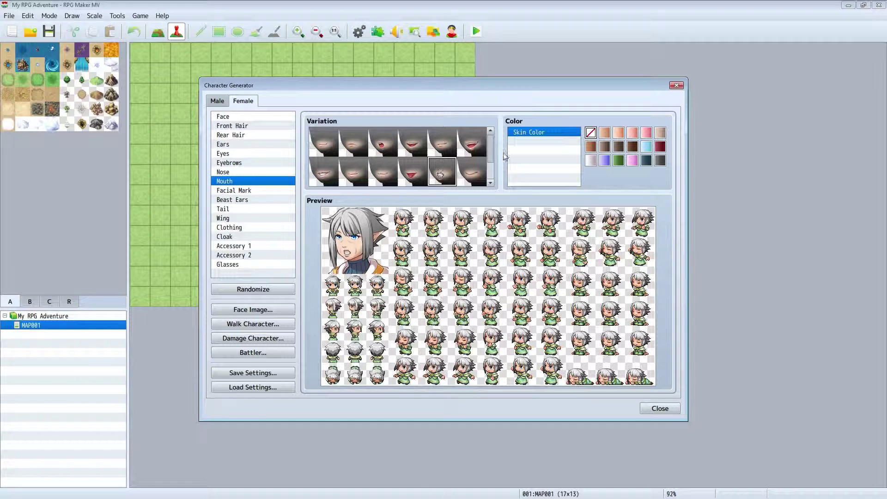
mouse_move(492, 151)
left_mouse_down()
mouse_move(494, 167)
mouse_move(492, 154)
left_mouse_up()
left_click(330, 167)
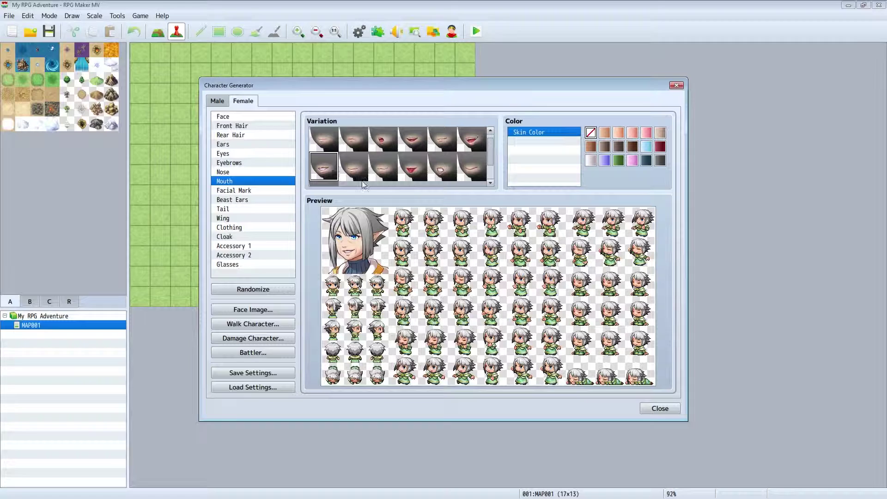
left_click(445, 170)
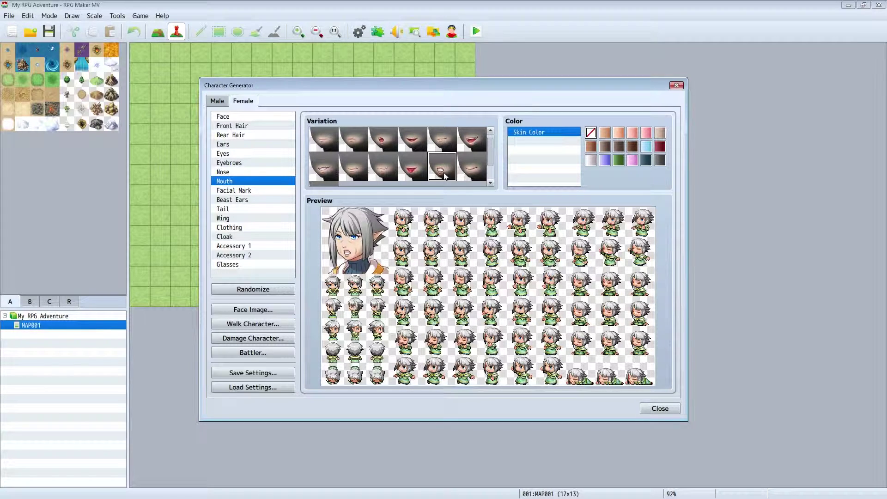
left_click(244, 191)
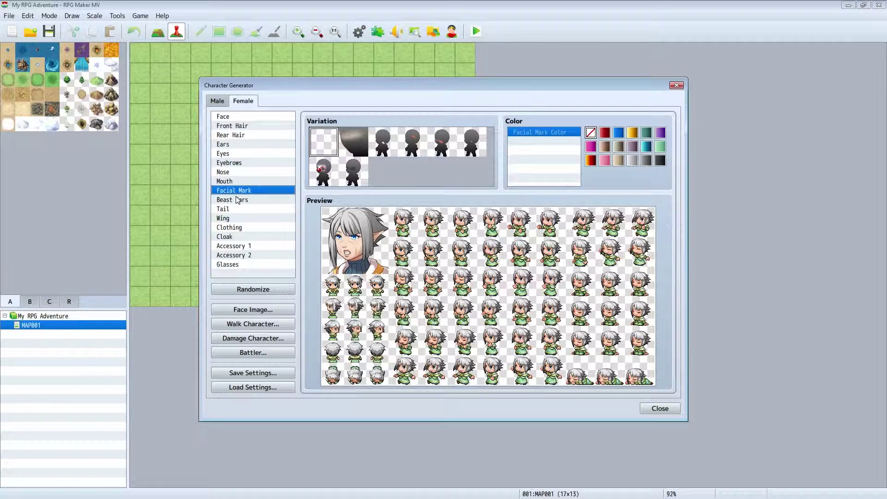
Try several facial marks, including blush, and apply the red clown-nose mark.
left_click(222, 200)
left_click(233, 191)
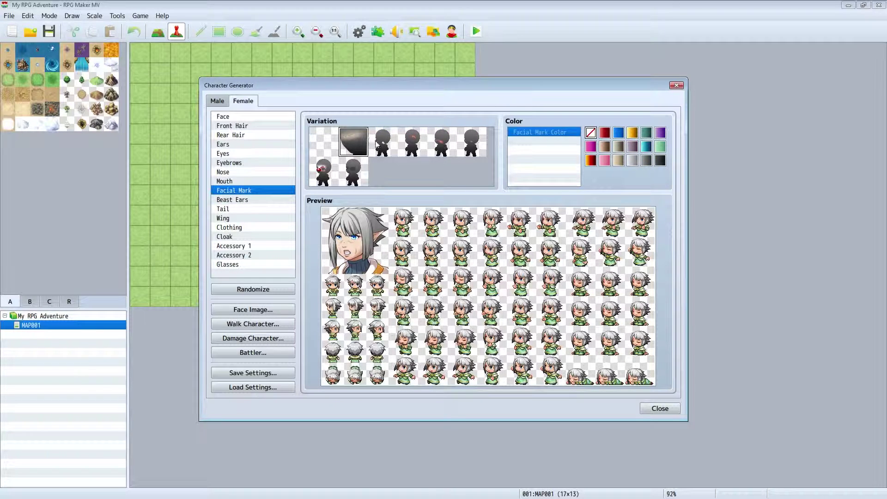
left_click(411, 145)
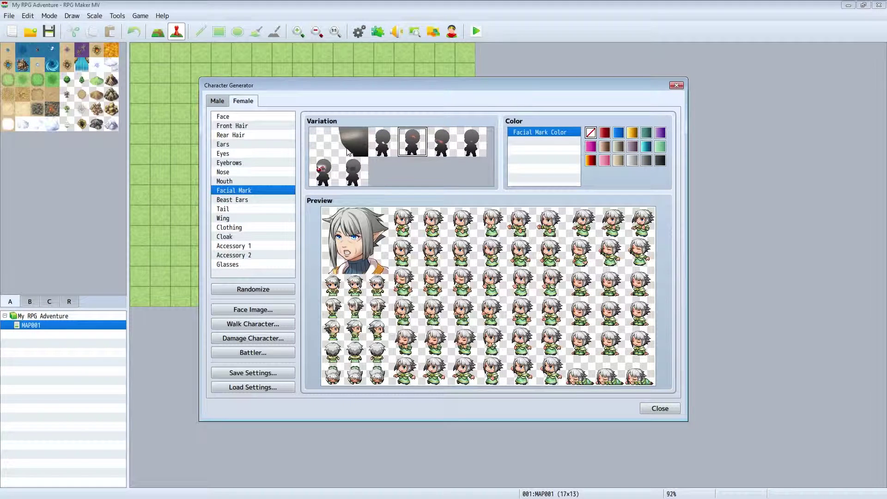
left_click(437, 151)
left_click(472, 146)
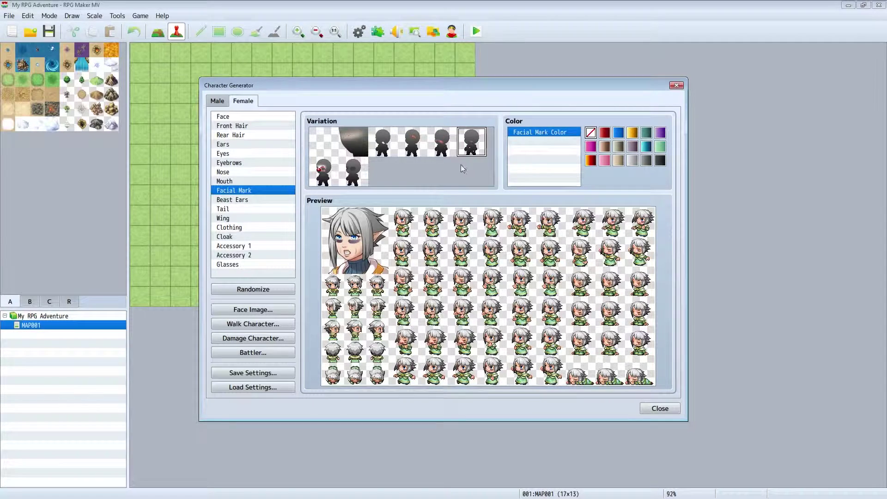
left_click(355, 176)
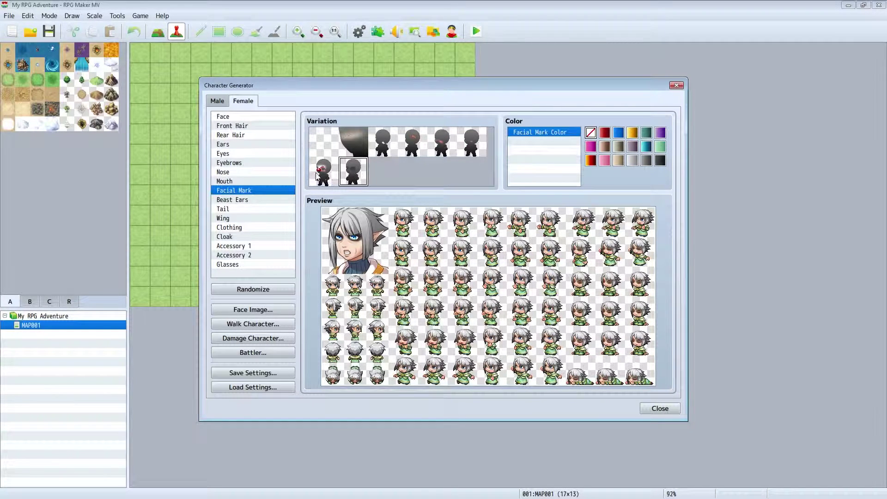
left_click(324, 182)
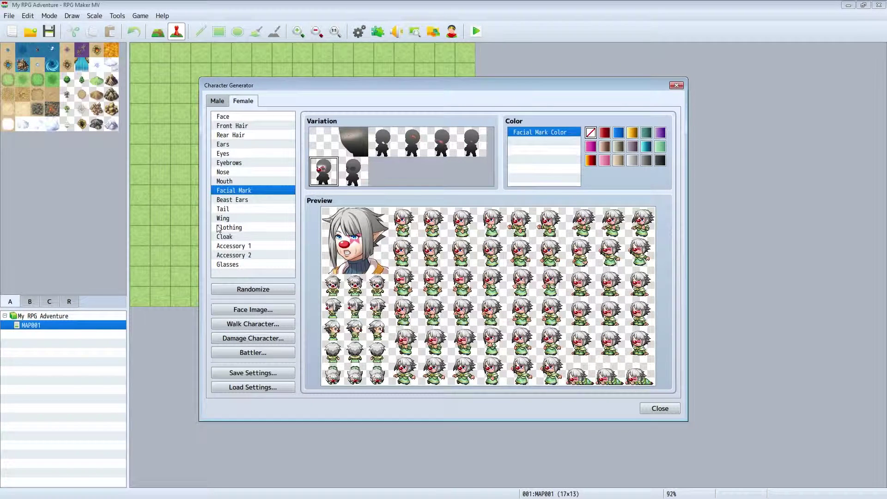
Try several Beast Ears styles and settle on the grey animal ears.
left_click(232, 201)
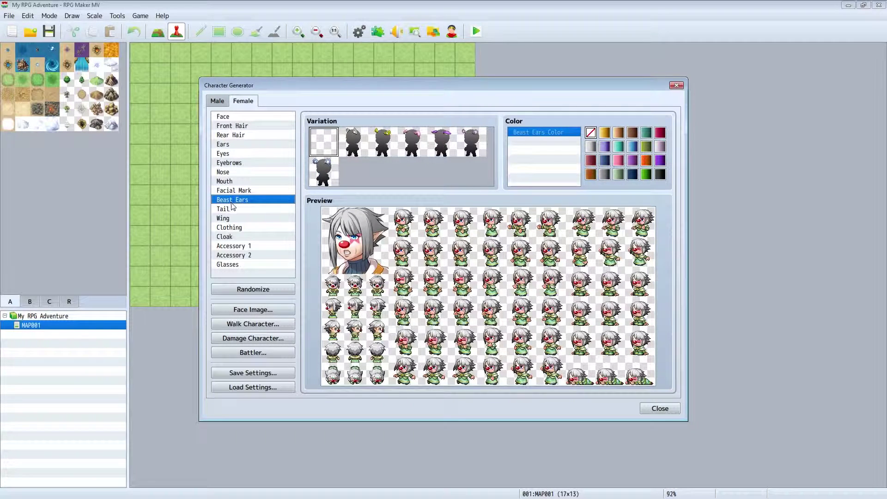
left_click(327, 170)
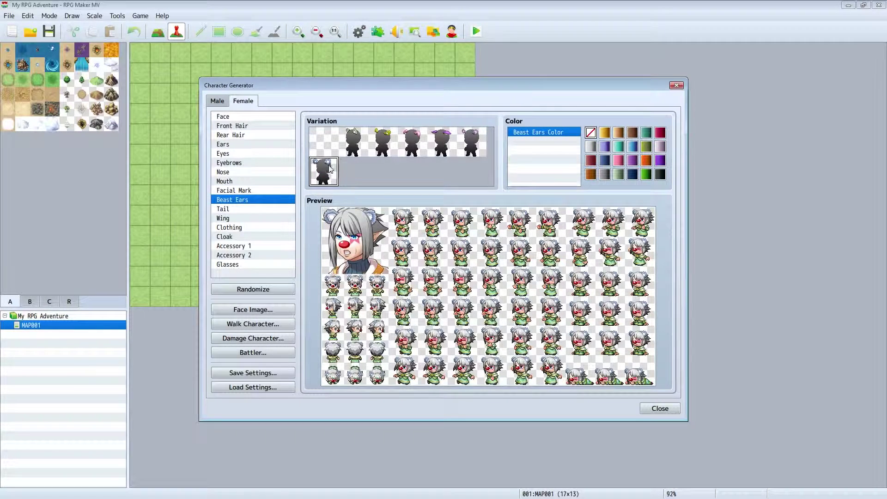
left_click(361, 141)
left_click(384, 152)
left_click(422, 156)
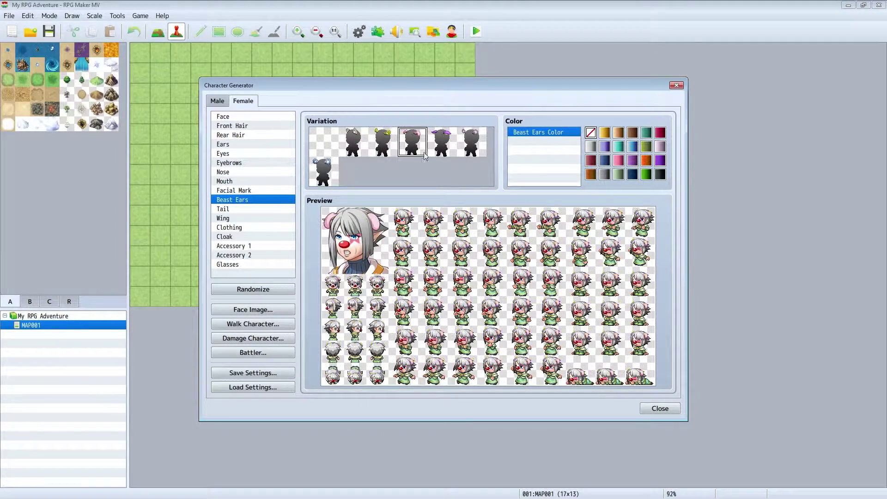
left_click(449, 146)
left_click(475, 148)
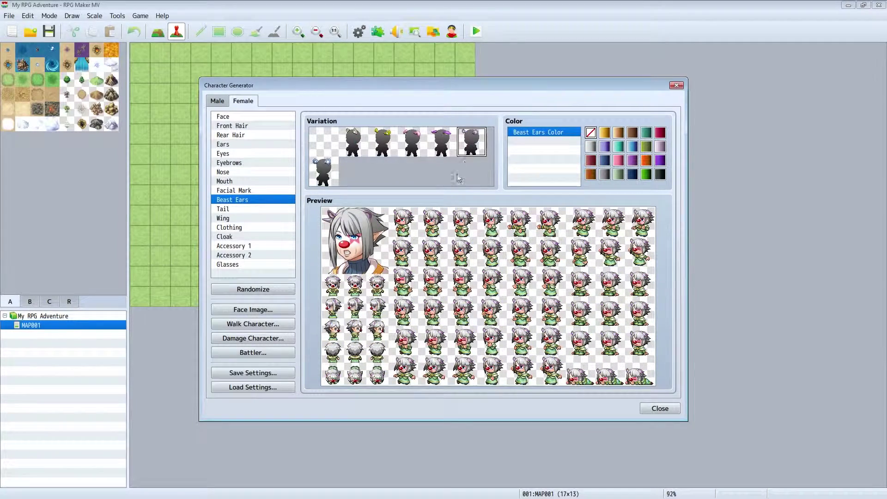
left_click(240, 210)
Try the yellow, striped and grey tails, then keep the second-row tail variation.
left_click(333, 176)
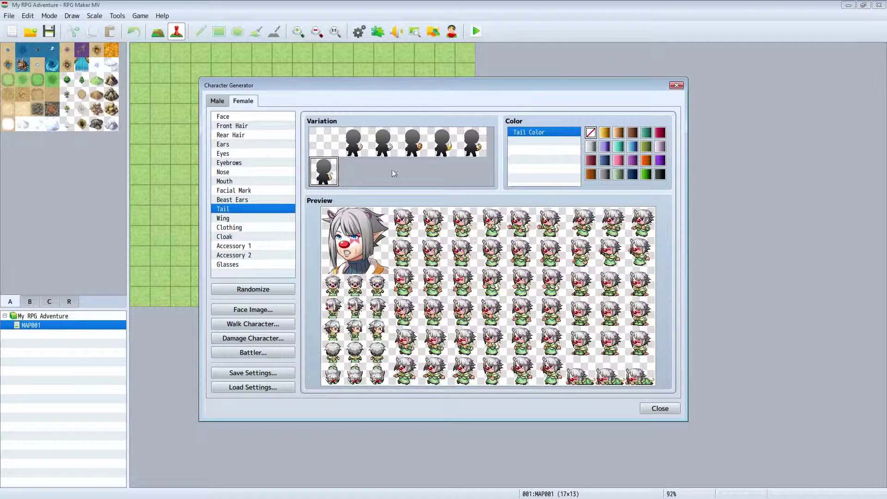
left_click(471, 143)
left_click(434, 146)
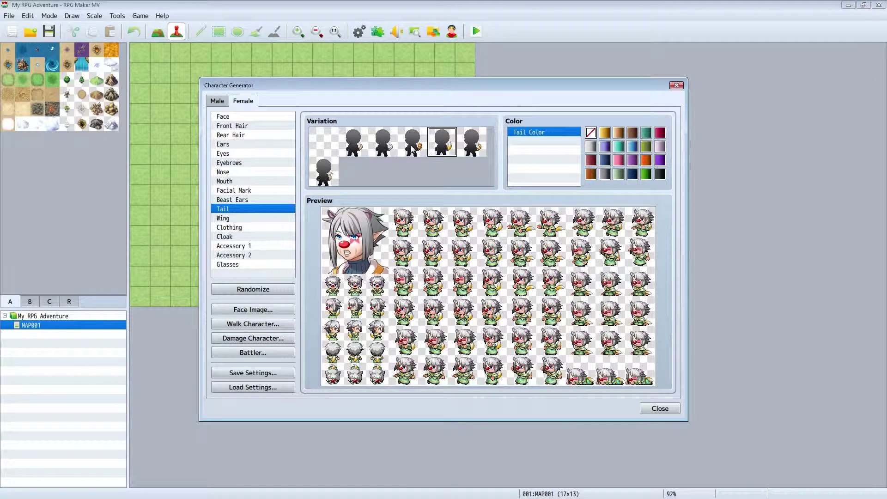
left_click(412, 149)
left_click(379, 147)
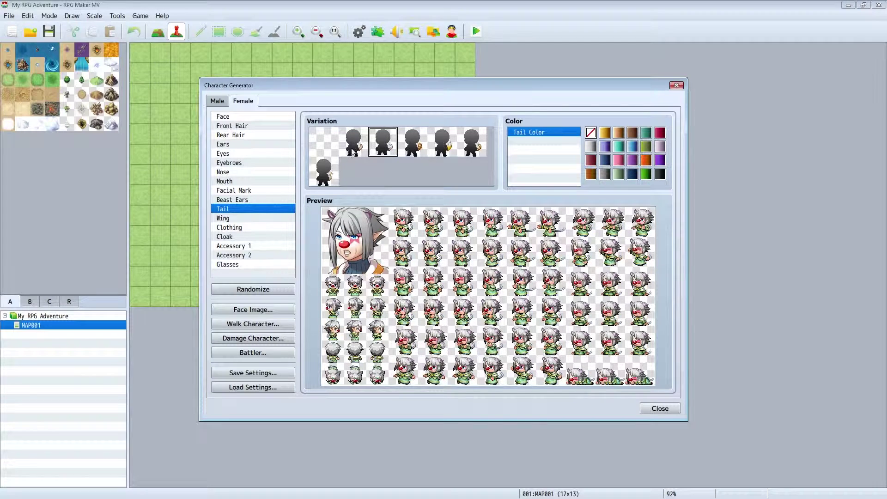
left_click(358, 150)
left_click(332, 178)
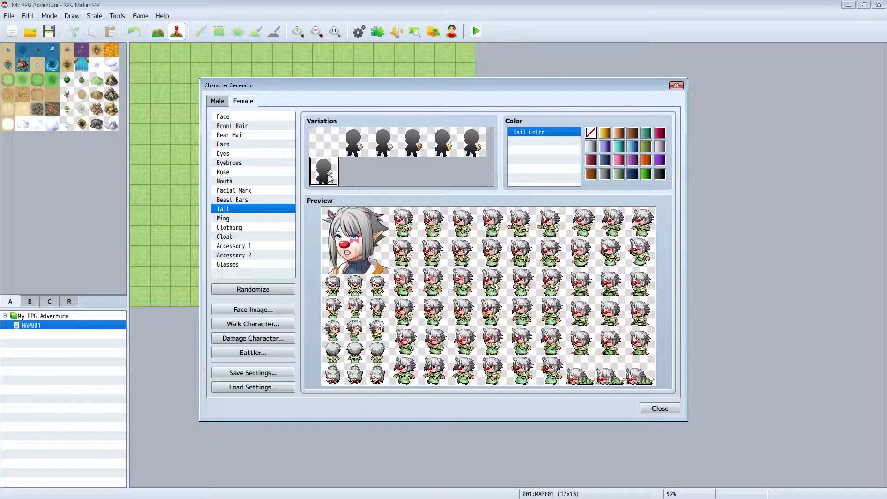
Give the character pale blue fairy wings, the fifth wing variation.
left_click(228, 219)
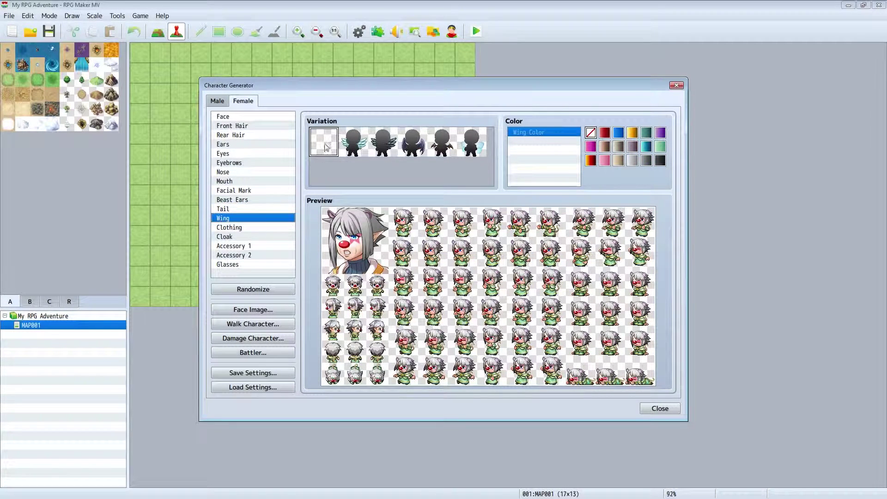
left_click(355, 147)
left_click(392, 148)
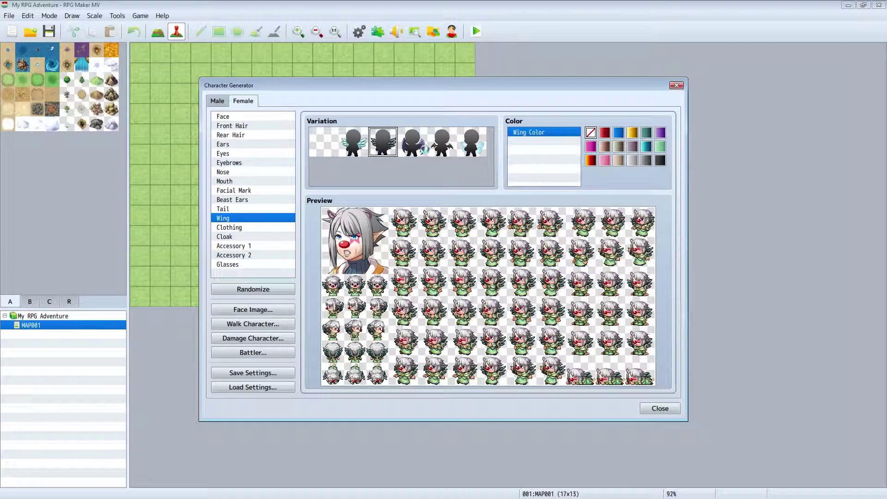
left_click(413, 148)
left_click(443, 149)
left_click(473, 149)
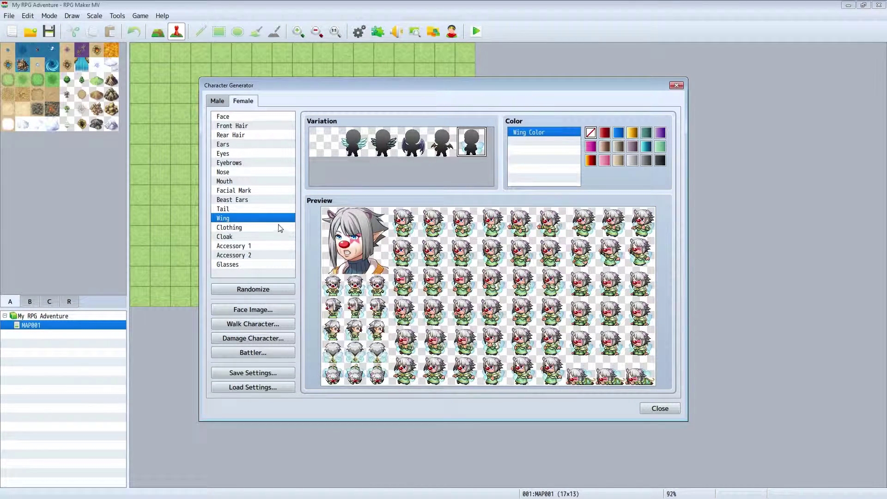
left_click(229, 228)
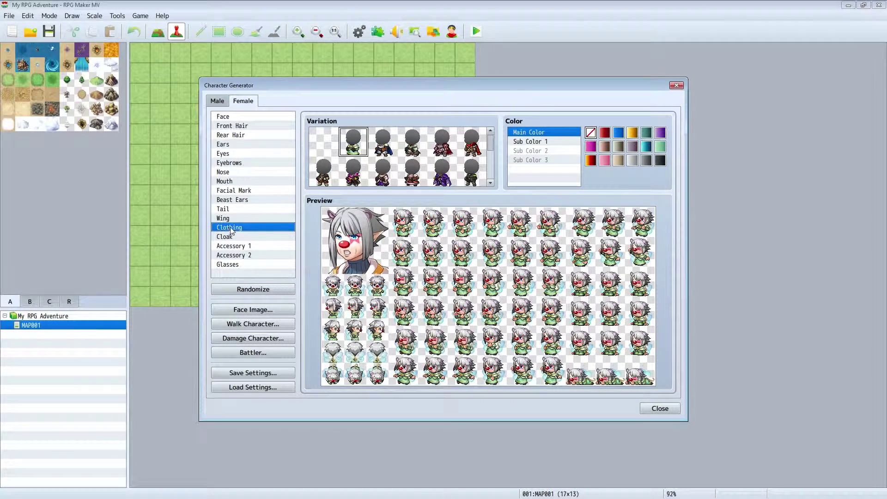
Dress the character in the purple robe and recolour its main colour magenta.
left_click(442, 172)
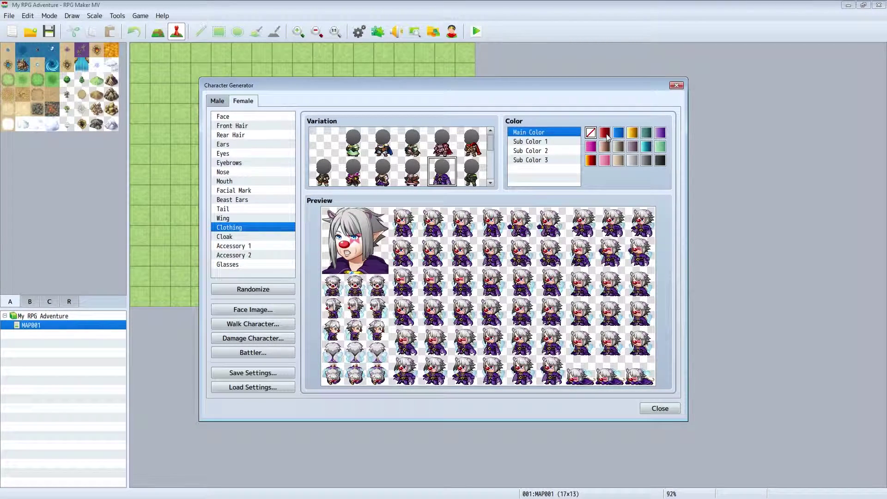
left_click(539, 142)
left_click(548, 134)
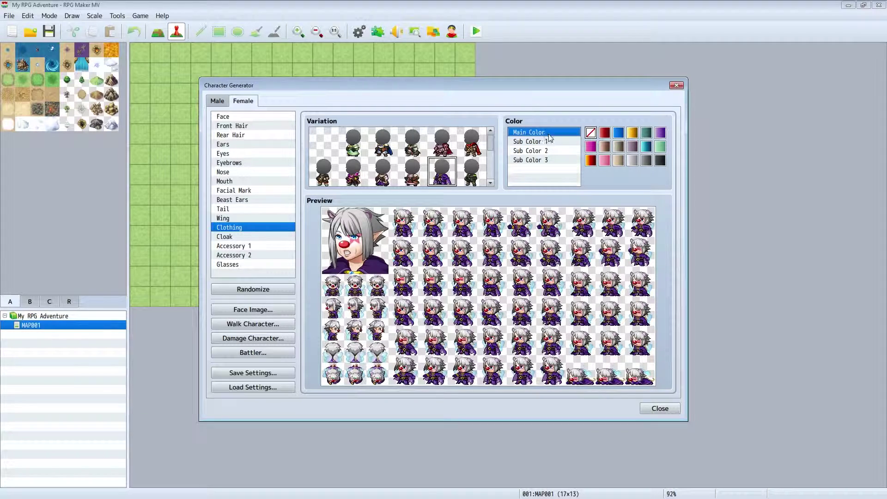
left_click(621, 133)
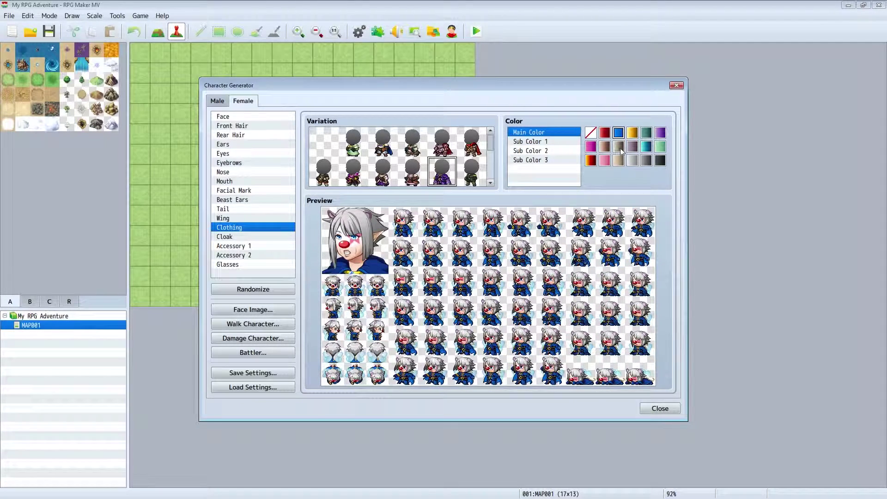
left_click(591, 146)
Set the robe's sub colours to yellow, black and teal.
left_click(528, 142)
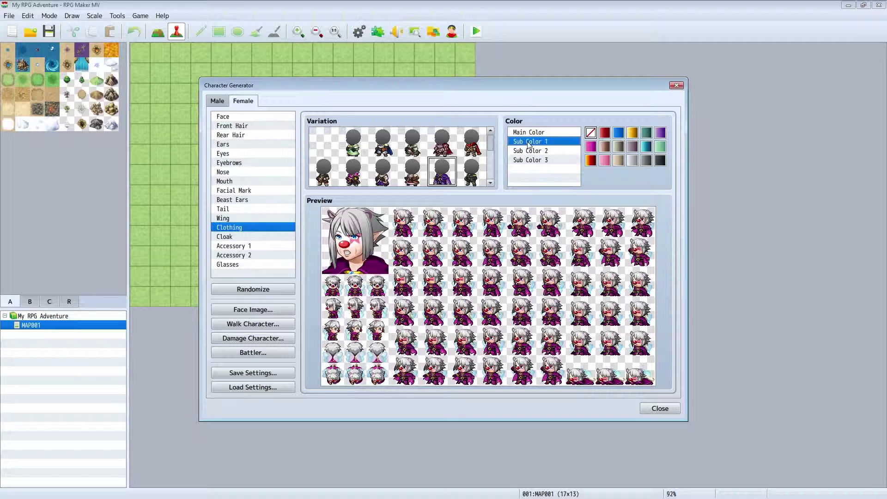
left_click(591, 160)
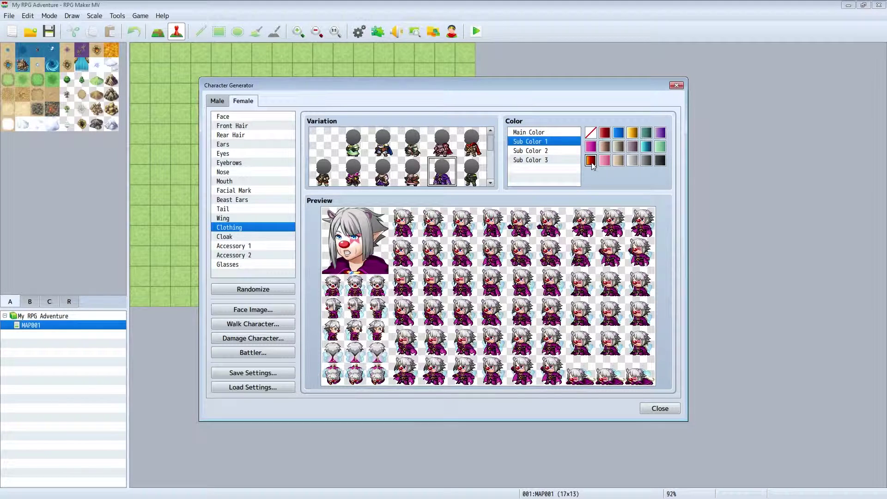
left_click(646, 134)
left_click(632, 134)
left_click(544, 152)
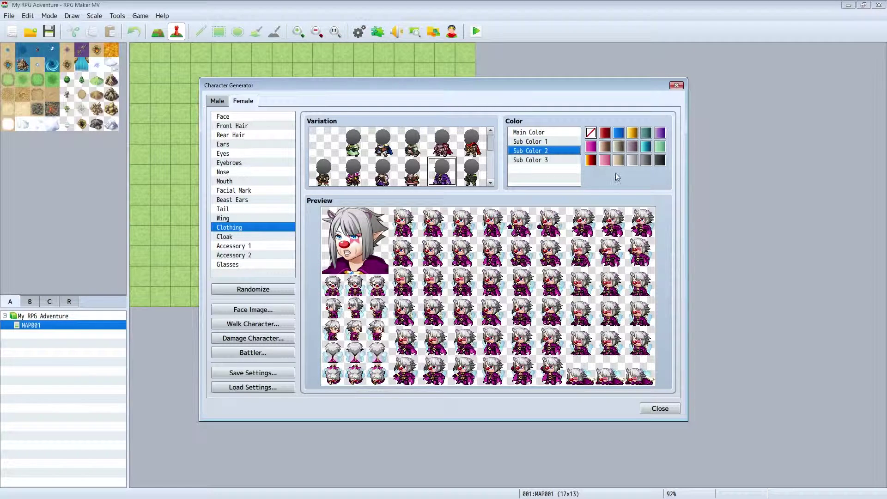
left_click(661, 161)
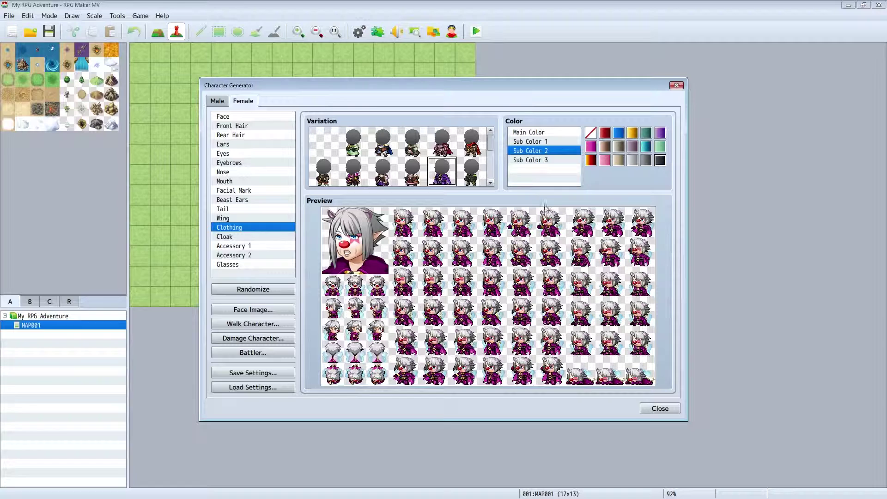
left_click(549, 161)
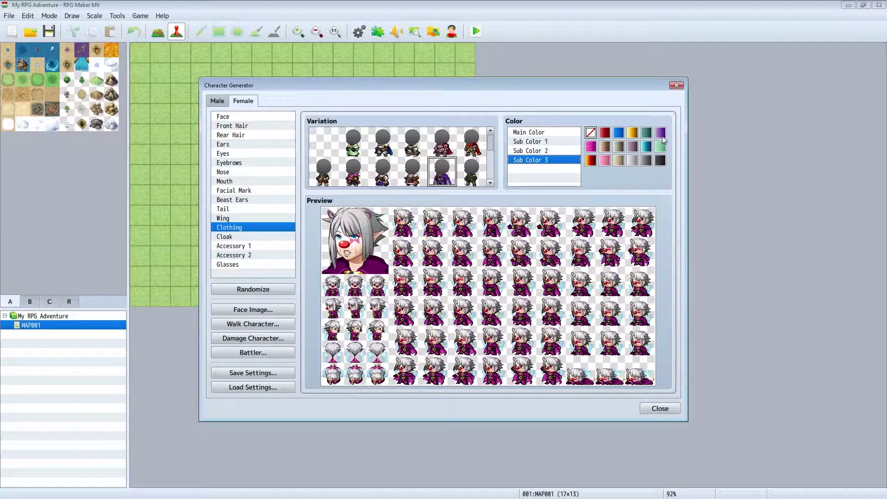
left_click(647, 147)
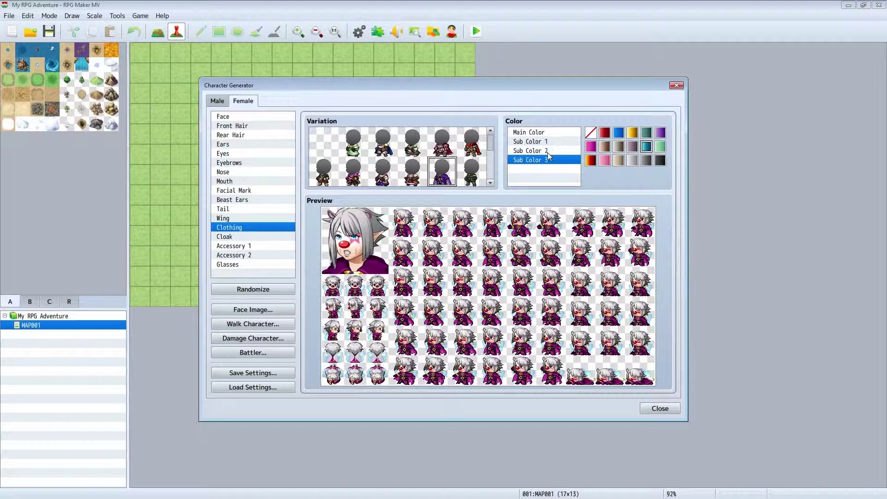
Add the pink cloak (fifth variation) and a grey face mask as Accessory 1.
left_click(221, 237)
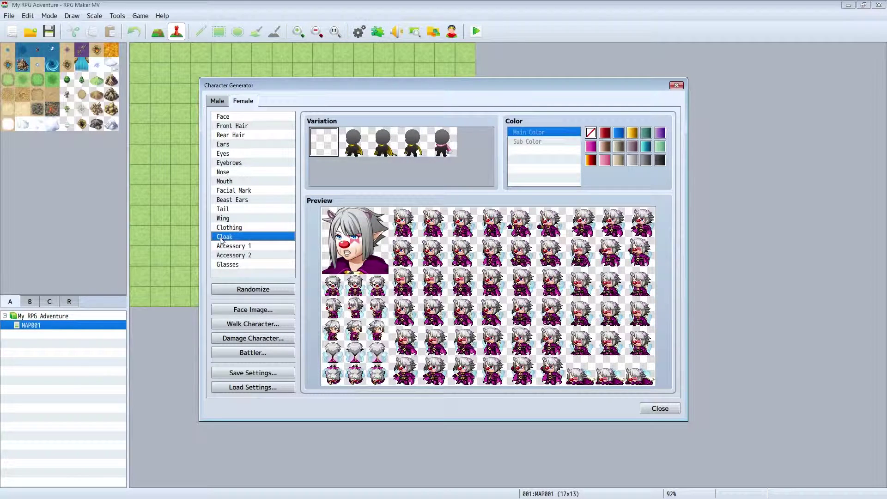
left_click(444, 146)
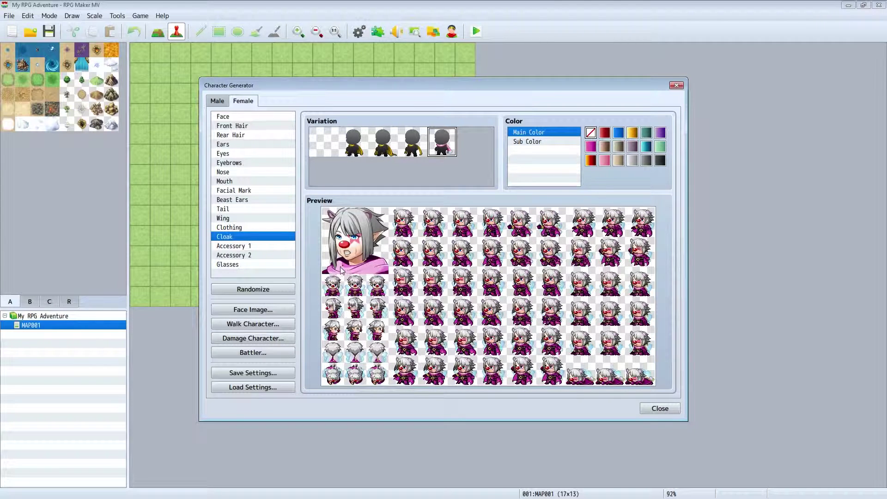
left_click(231, 247)
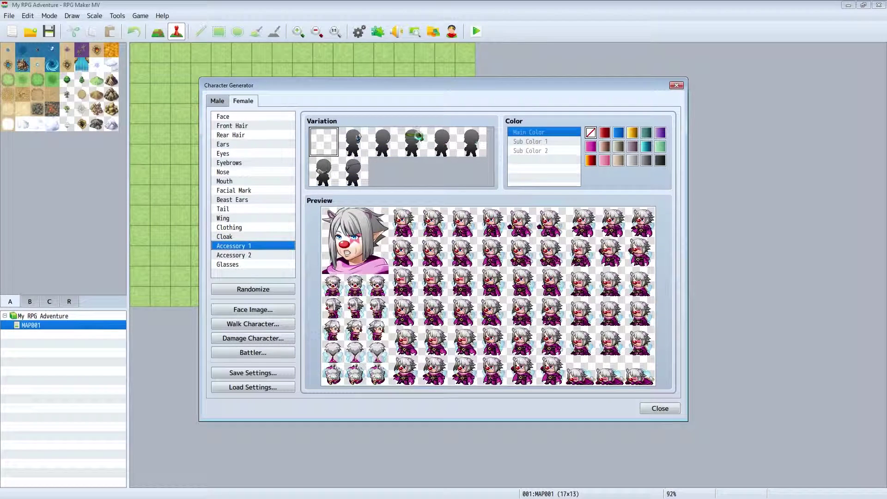
left_click(413, 141)
left_click(359, 171)
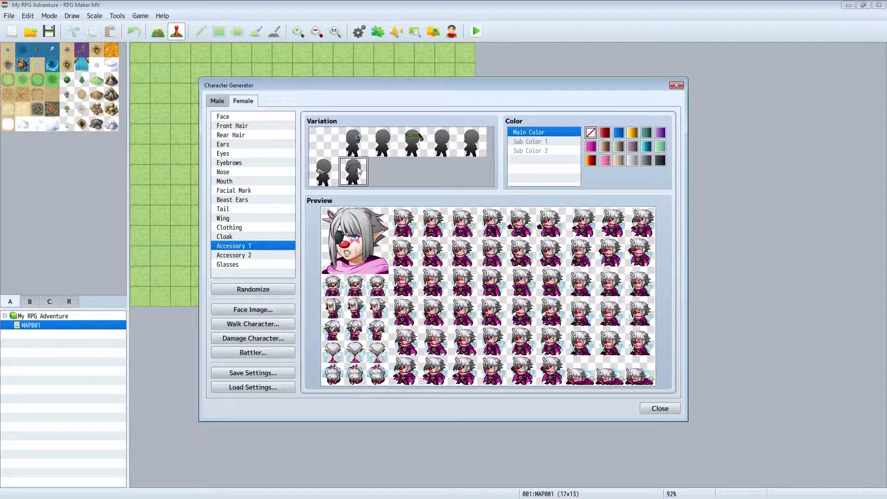
left_click(323, 171)
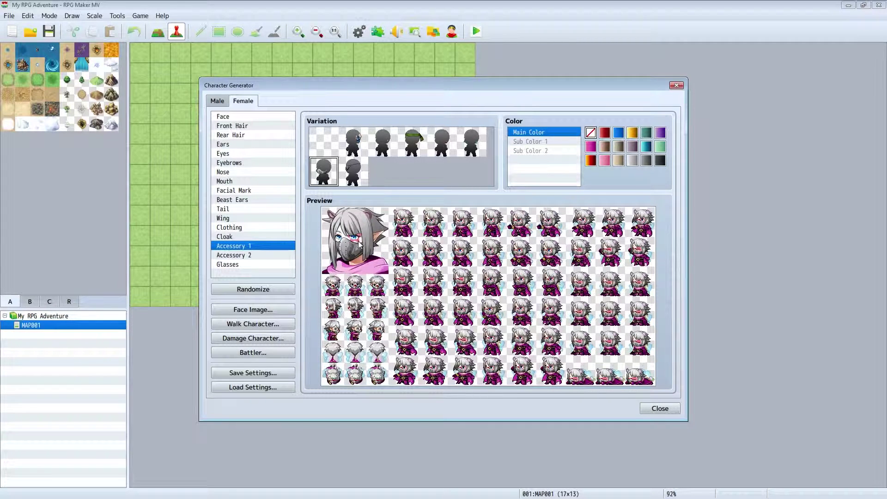
Try the glasses styles, including round spectacles, and keep the fourth-style dark sunglasses.
left_click(224, 264)
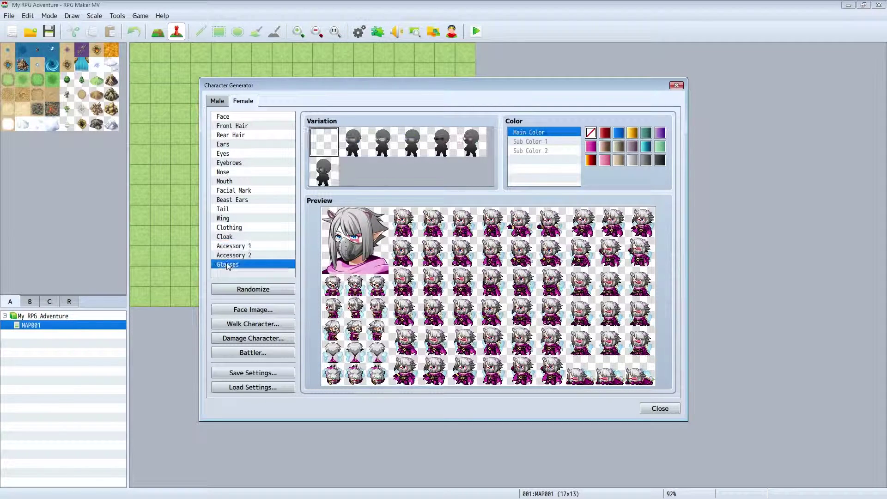
left_click(323, 176)
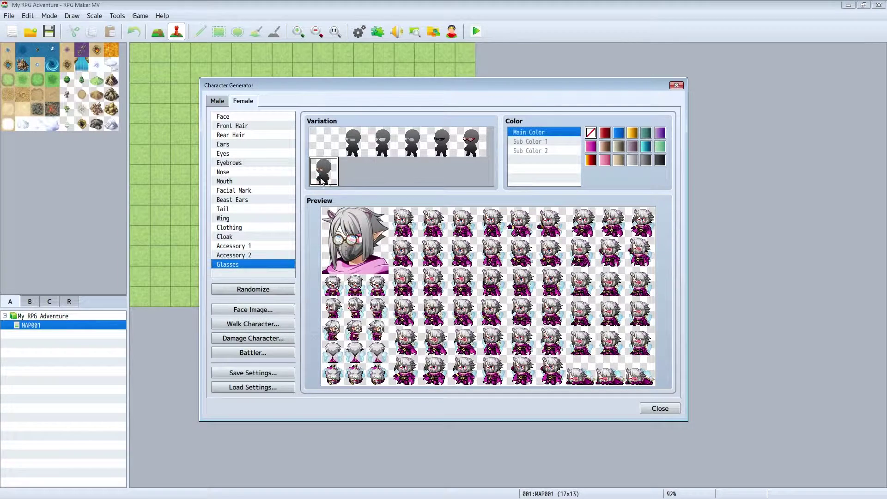
left_click(366, 143)
left_click(394, 144)
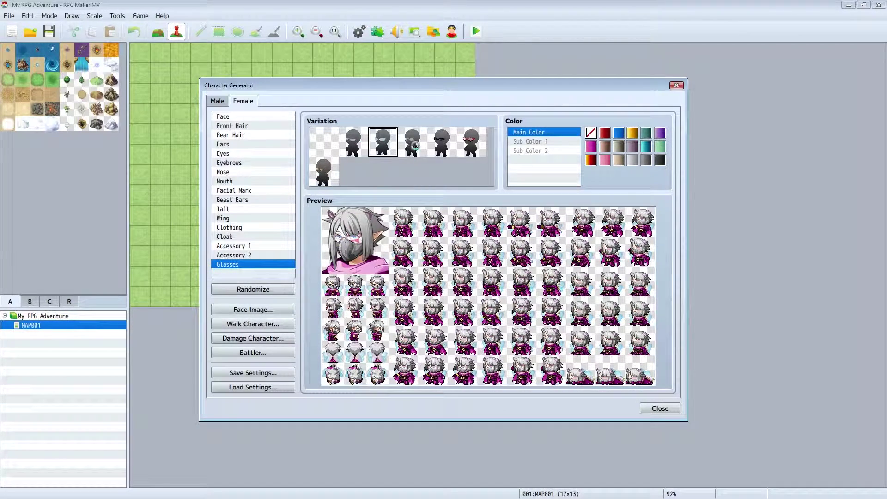
left_click(414, 148)
left_click(439, 147)
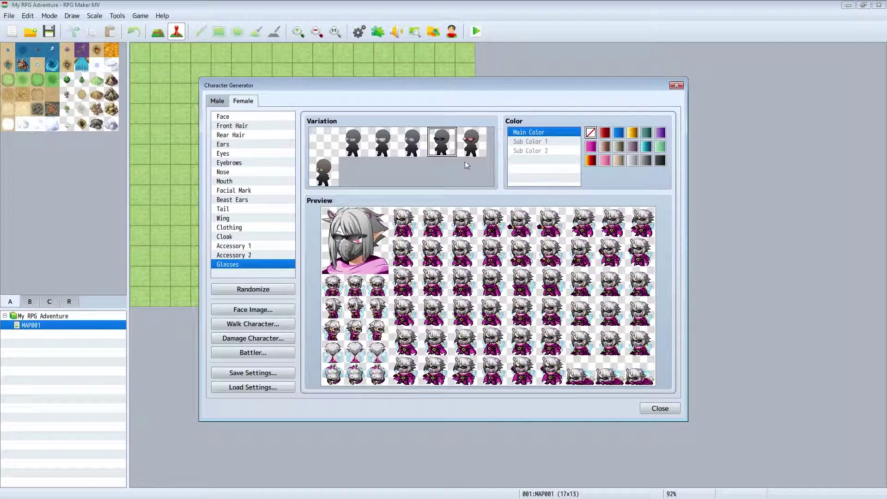
left_click(471, 142)
left_click(450, 151)
left_click(323, 173)
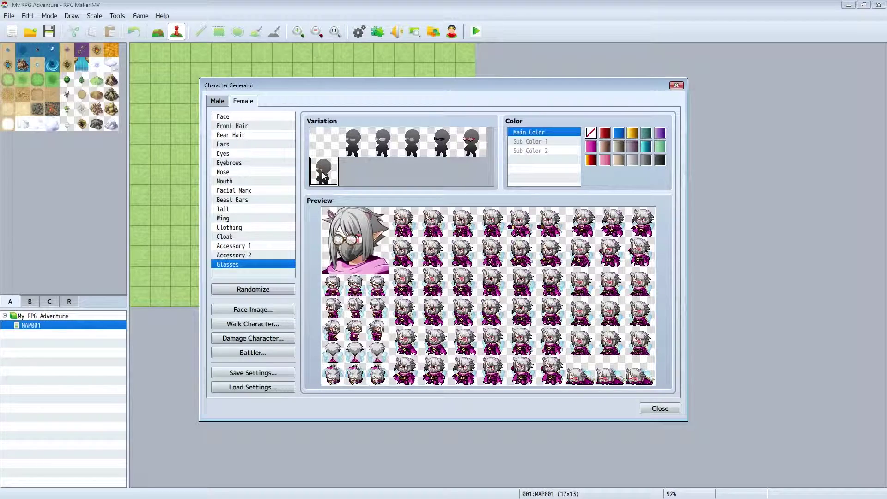
left_click(441, 143)
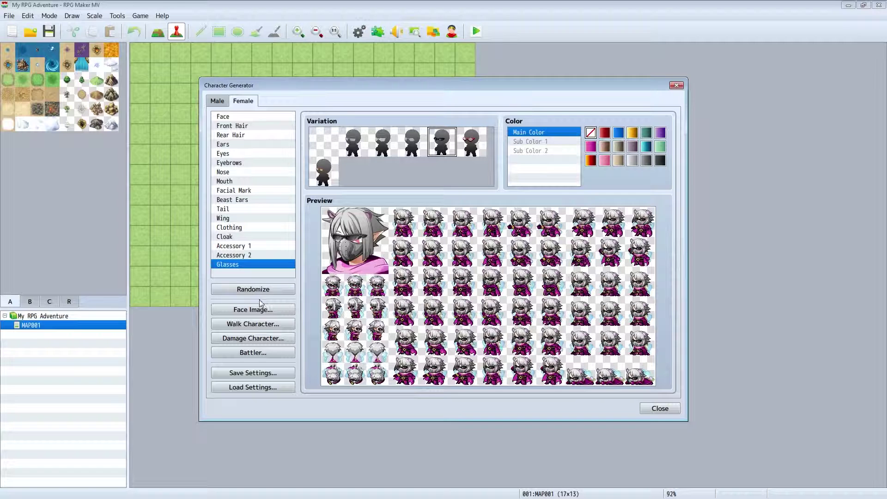
Save the generator settings as femaleBearNinja in the RPGMVGame folder.
left_click(240, 372)
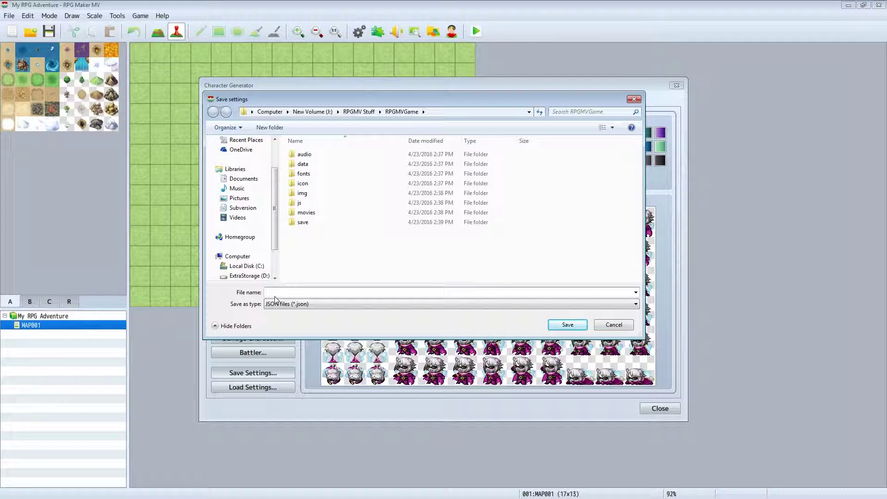
type("femaleBearNinjaWarrio")
key("Return")
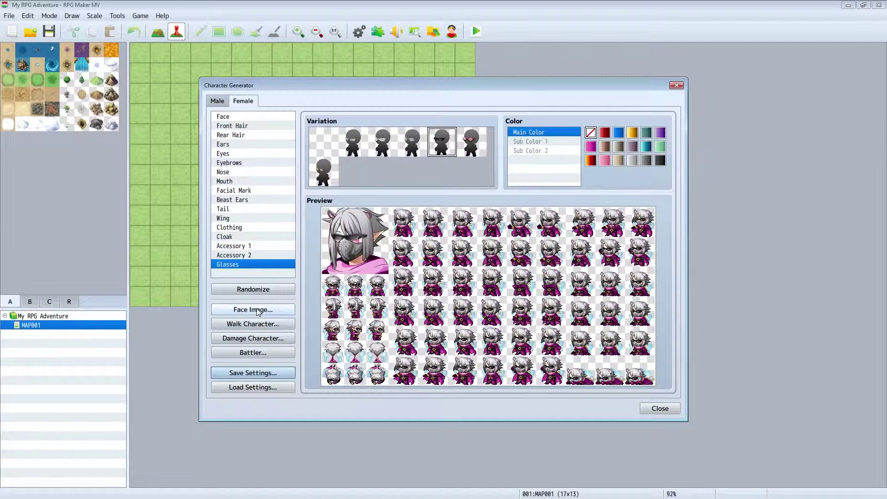
Export the face image as a femaleBearNinja face PNG to the faces folder.
left_click(258, 311)
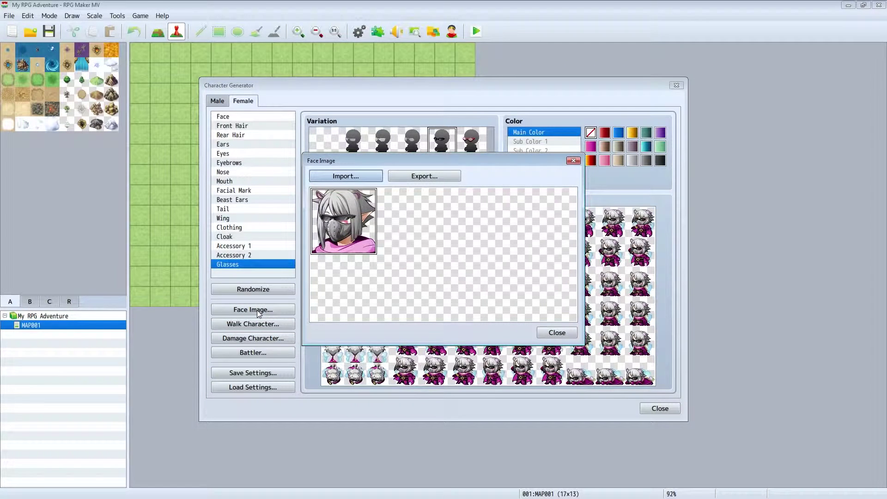
left_click(423, 178)
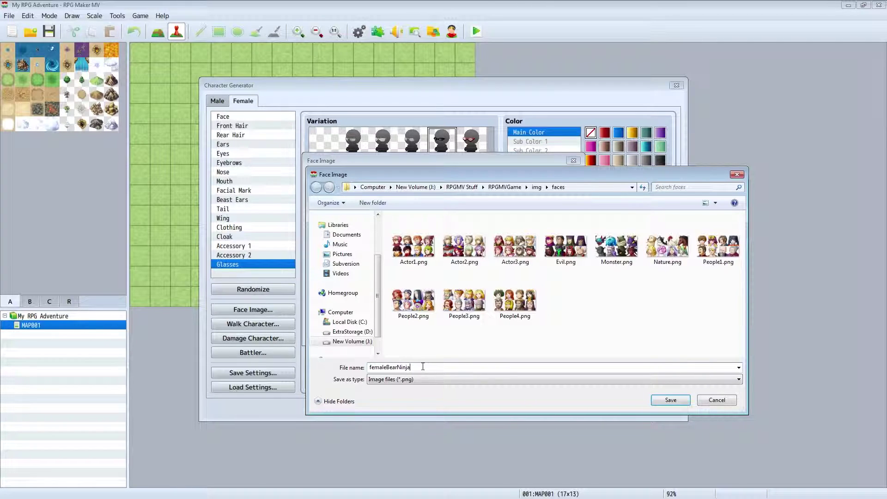
type("or")
type("Face")
type("F")
left_click(676, 401)
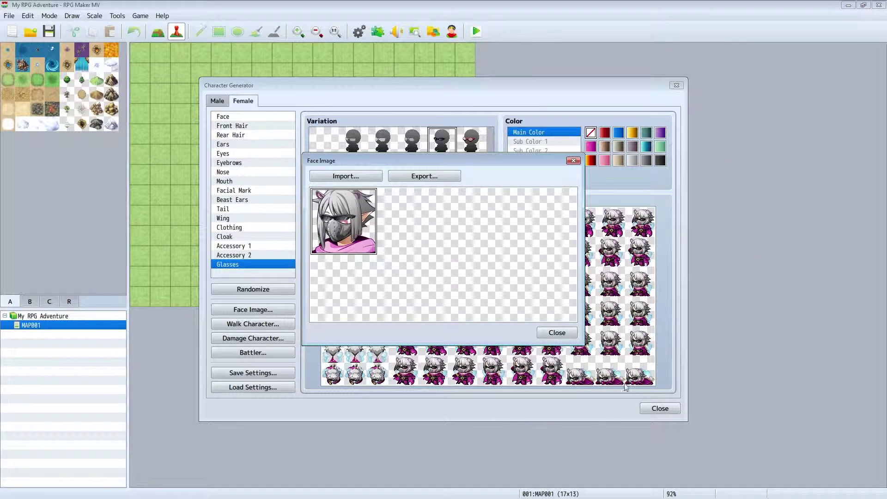
left_click(547, 333)
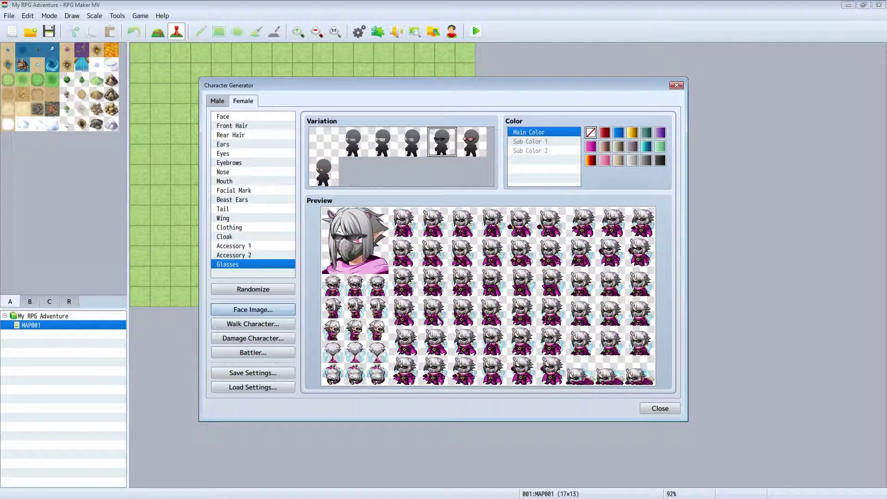
Import Actor1.png into the face sheet and move the masked face back to the first slot.
left_click(262, 310)
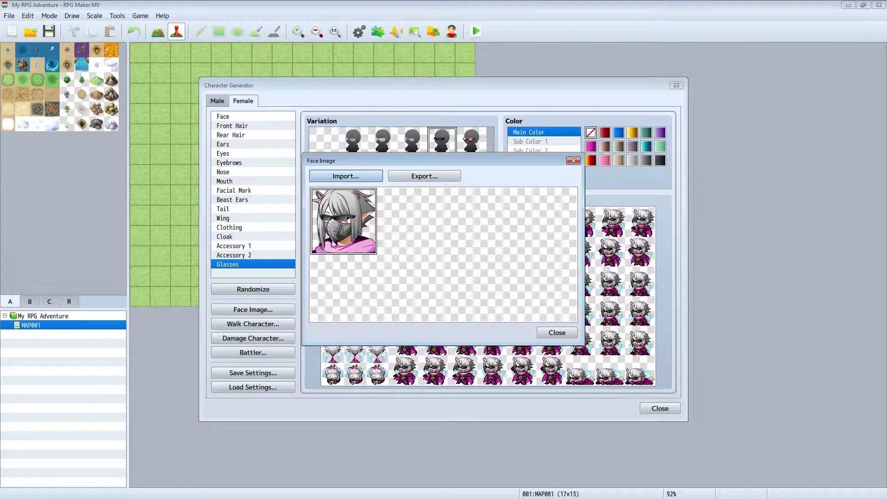
left_click(336, 177)
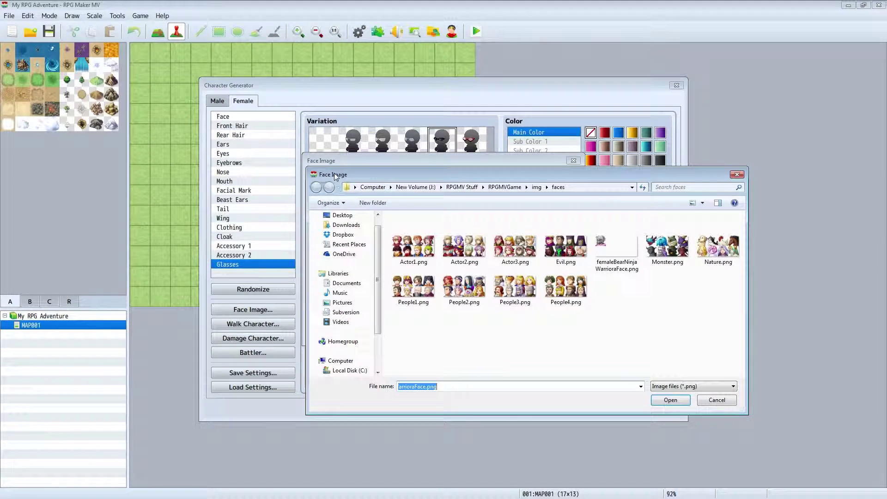
double_click(418, 248)
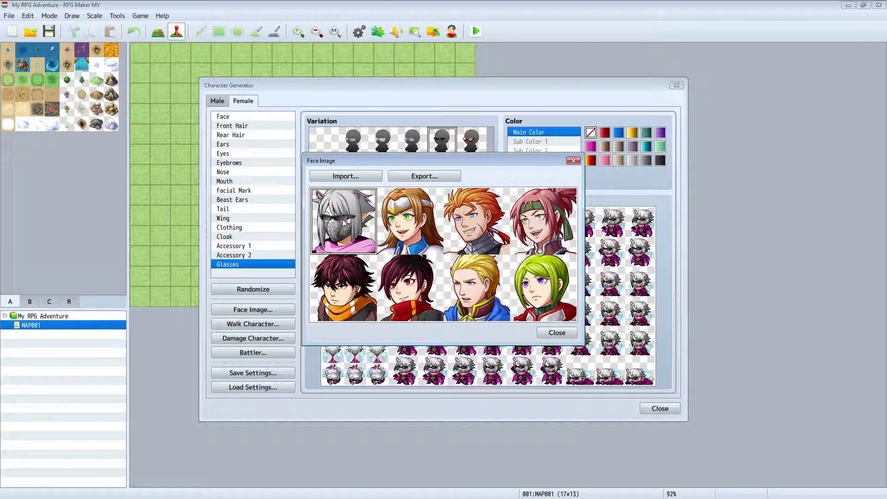
left_click(415, 224)
left_click(491, 226)
left_click(561, 297)
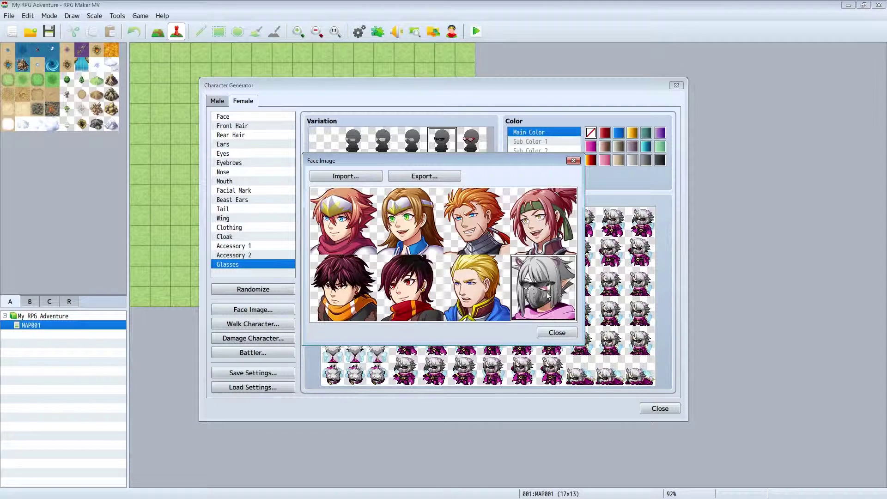
left_click(466, 296)
left_click(401, 301)
left_click(344, 274)
left_click(344, 222)
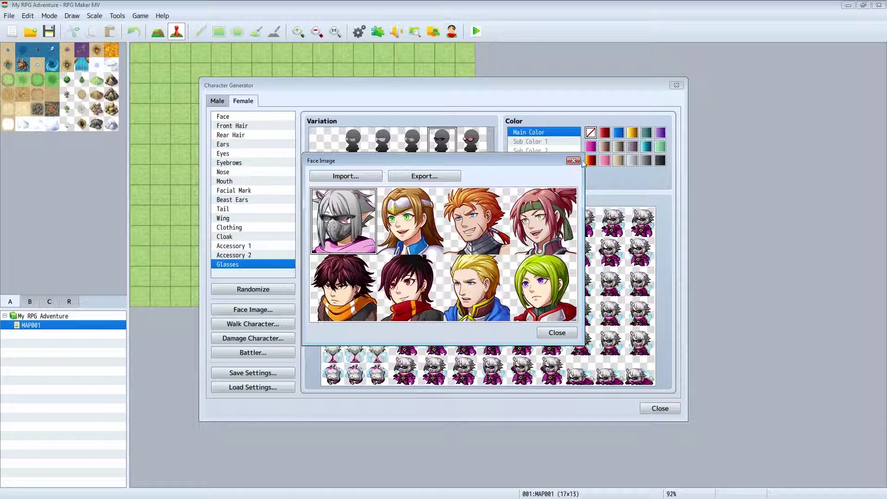
left_click(572, 336)
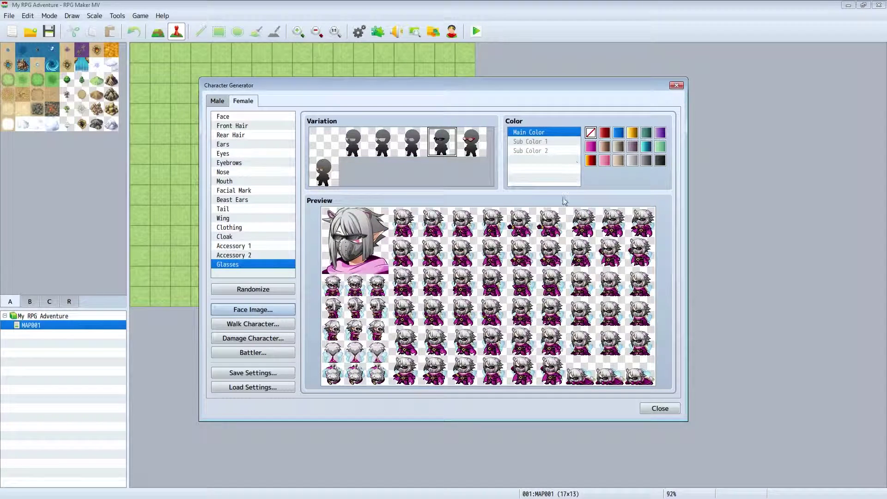
Export the walk sprite sheet as femaleBearNinjaWarriorWalk.png to the characters folder.
left_click(254, 324)
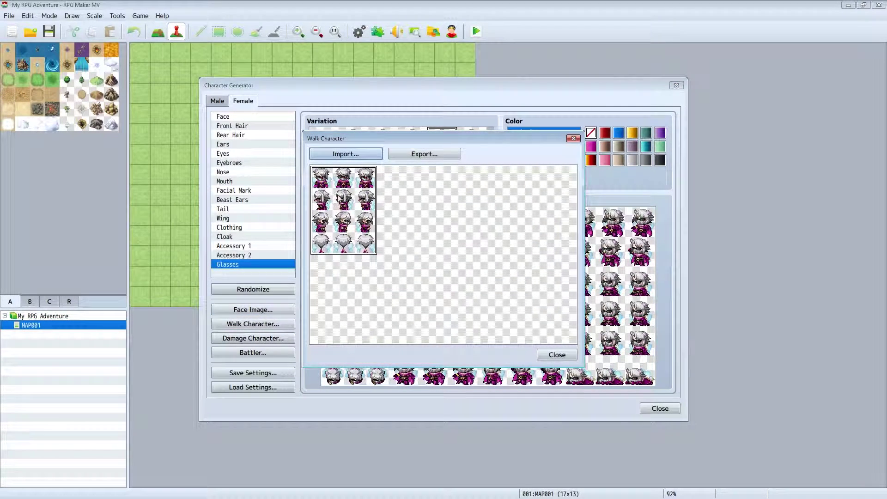
left_click(411, 156)
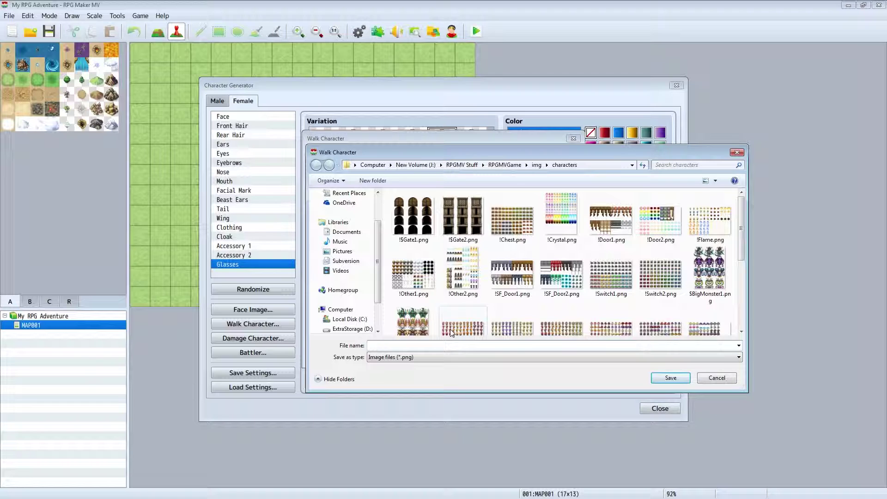
type("femaleBearNinjaWarriorWalk")
key("Return")
Export the damage sprite sheet as femaleBearNinjaWarriorDmg, adapting the earlier walk file name.
left_click(556, 355)
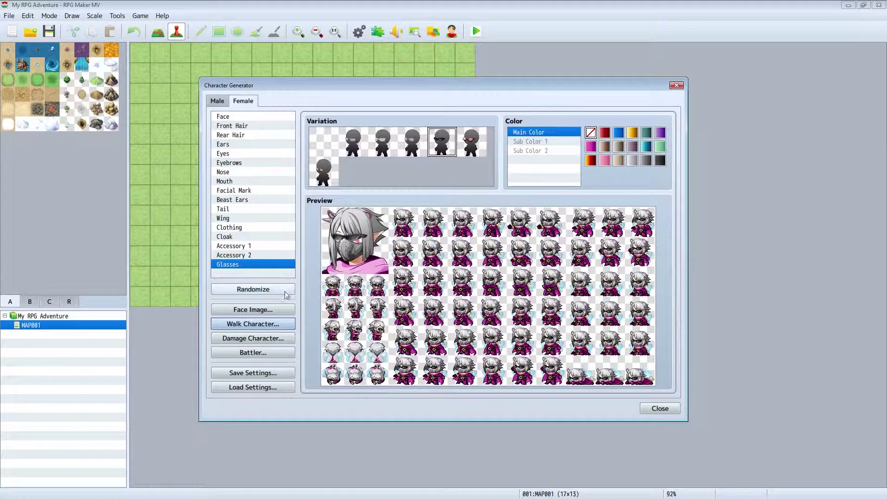
left_click(266, 339)
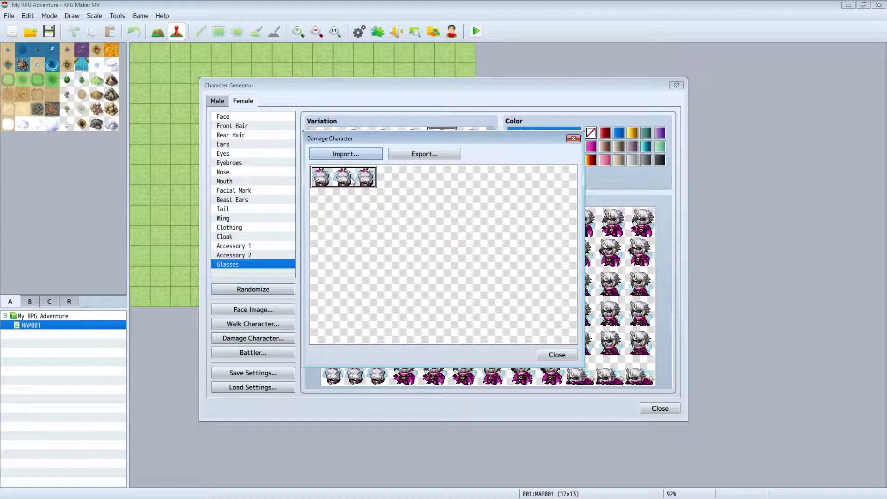
left_click(423, 154)
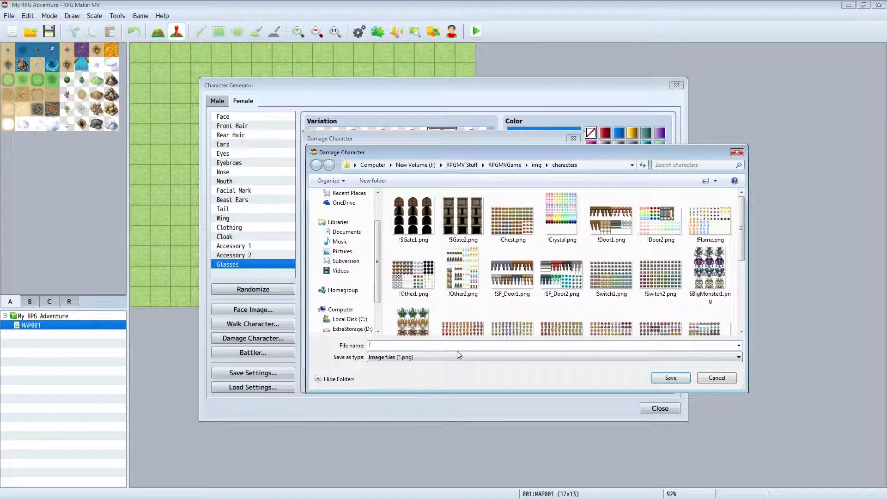
type("Female")
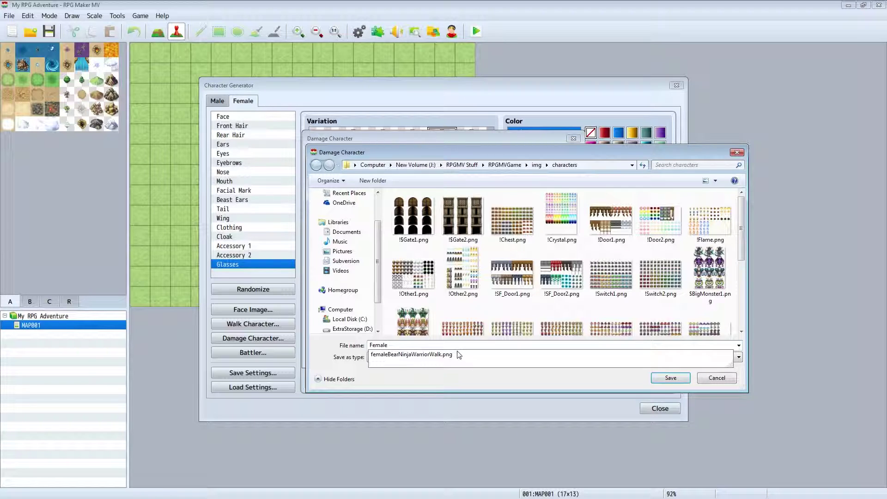
key("Down")
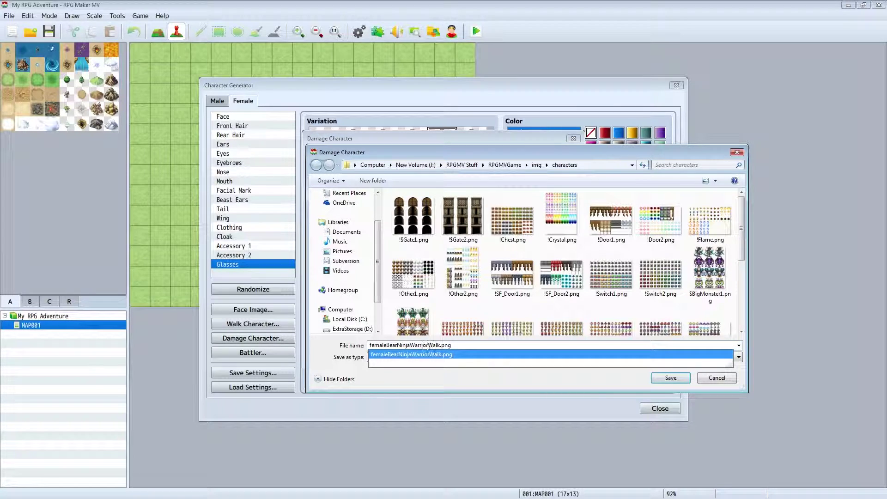
left_click_drag(429, 346, 349, 351)
key("ctrl+c")
key("Delete")
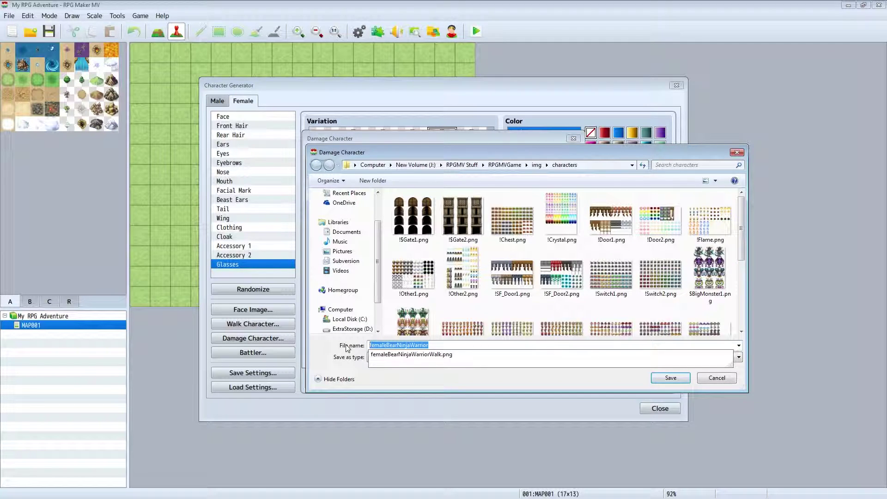
left_click(437, 342)
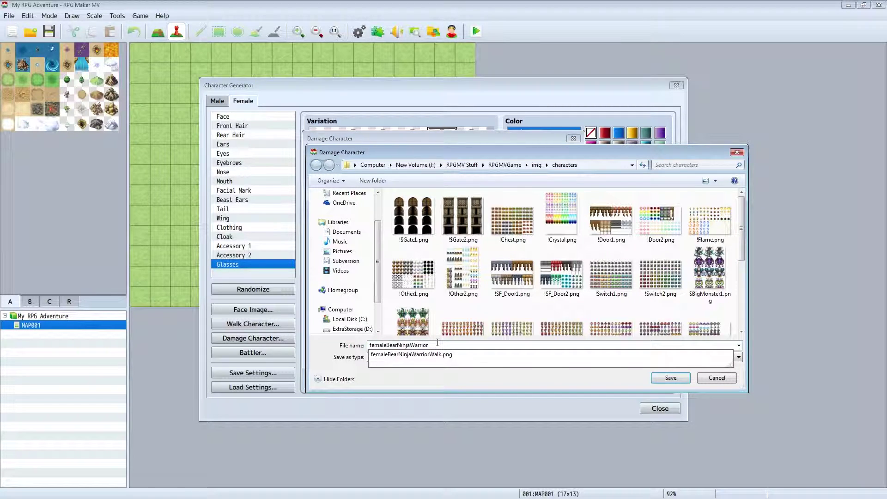
type("Dmg")
key("Return")
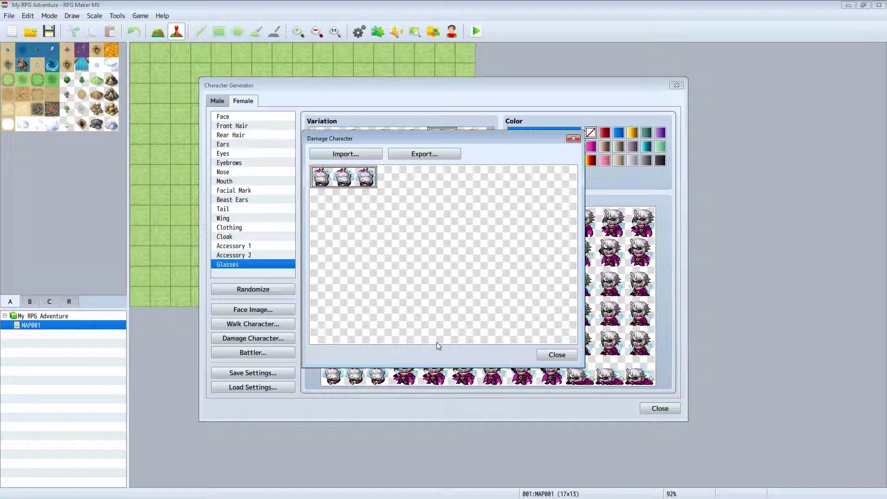
Export the battler sheet as femaleBearNinjaWarriorBattler to the sv_actors folder.
left_click(550, 354)
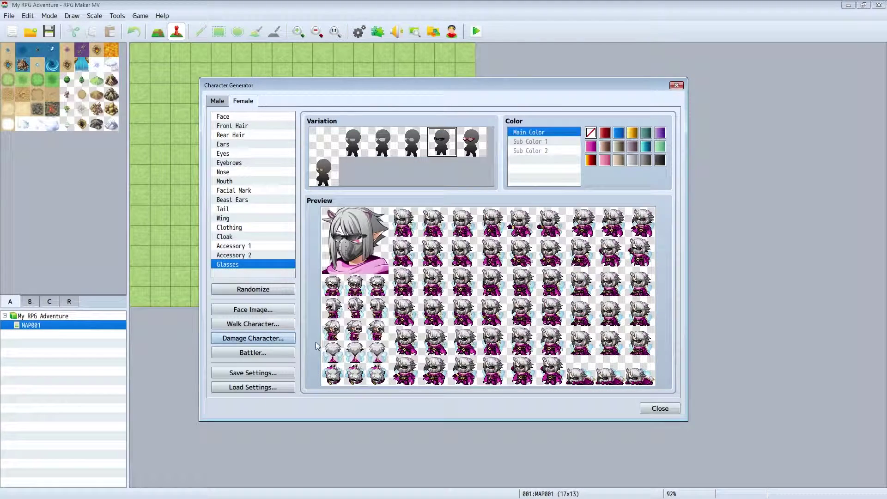
left_click(253, 352)
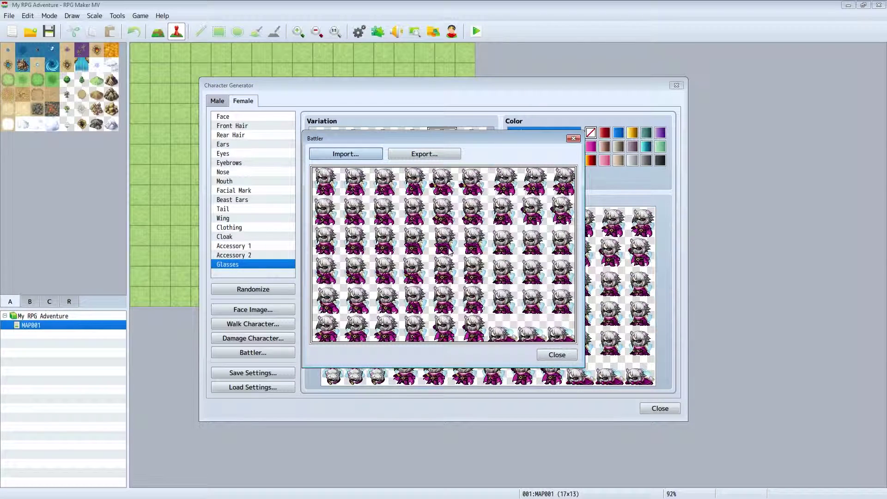
left_click(436, 153)
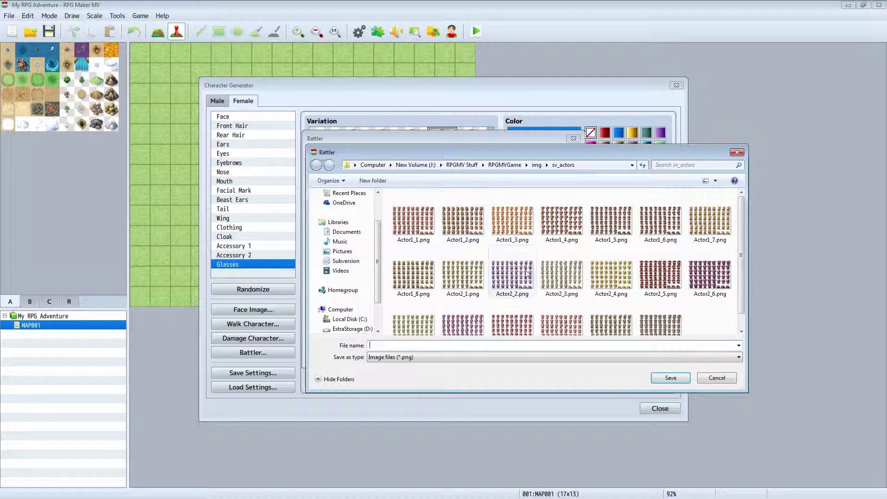
key("ctrl+v")
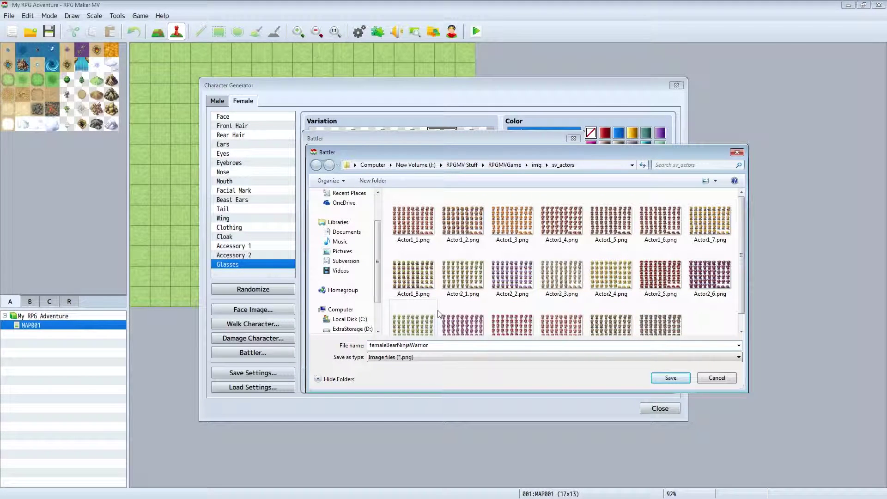
type("Battler")
key("Return")
left_click(557, 355)
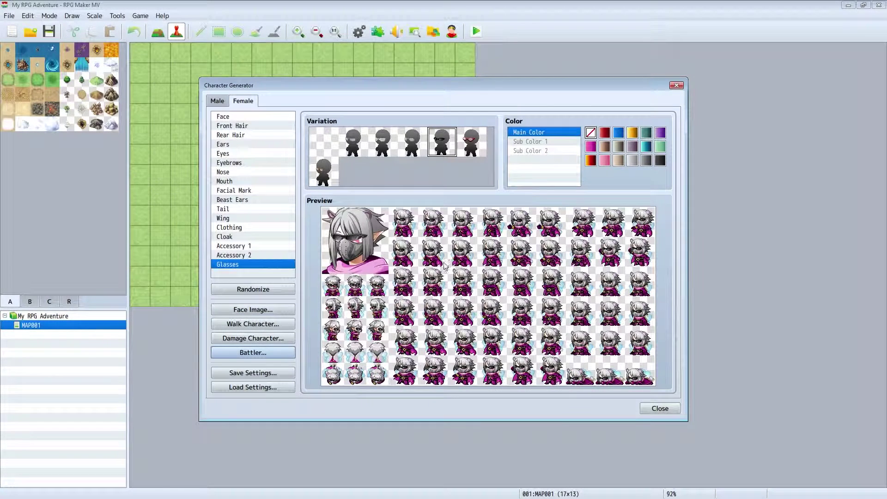
Randomize the character ten times, stopping on a blonde girl in a teal witch hat.
left_click(267, 289)
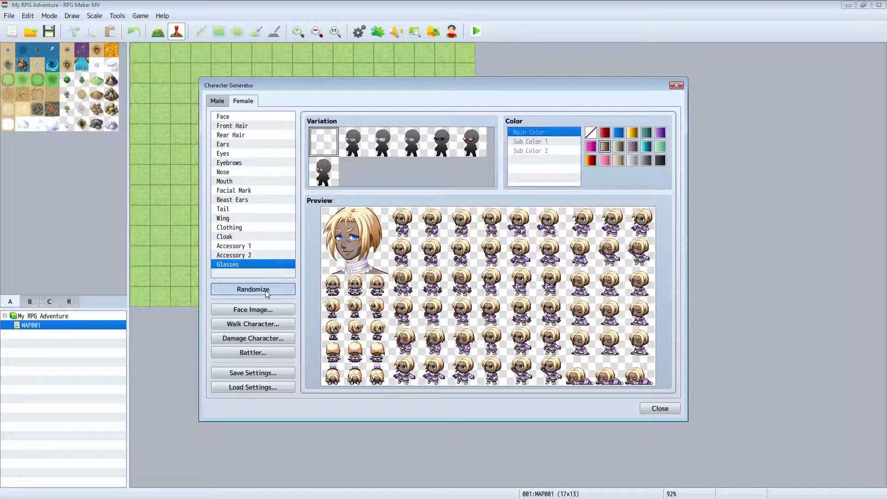
left_click(267, 291)
left_click(267, 291)
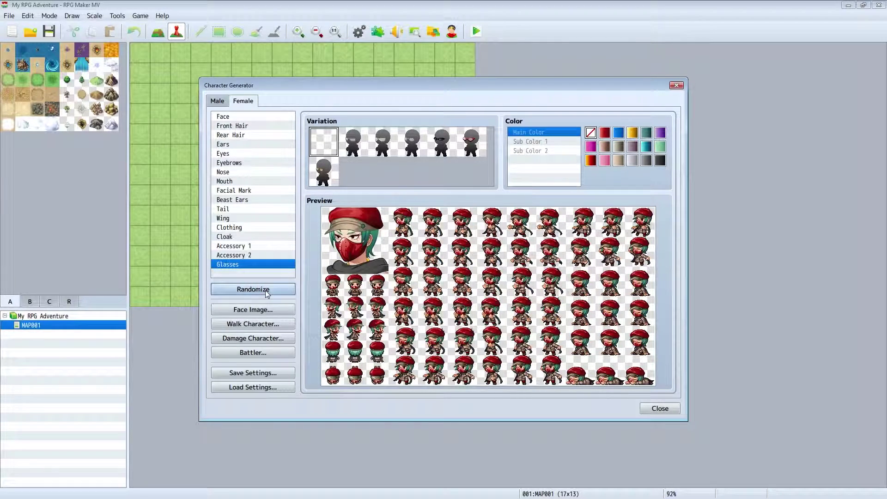
left_click(267, 291)
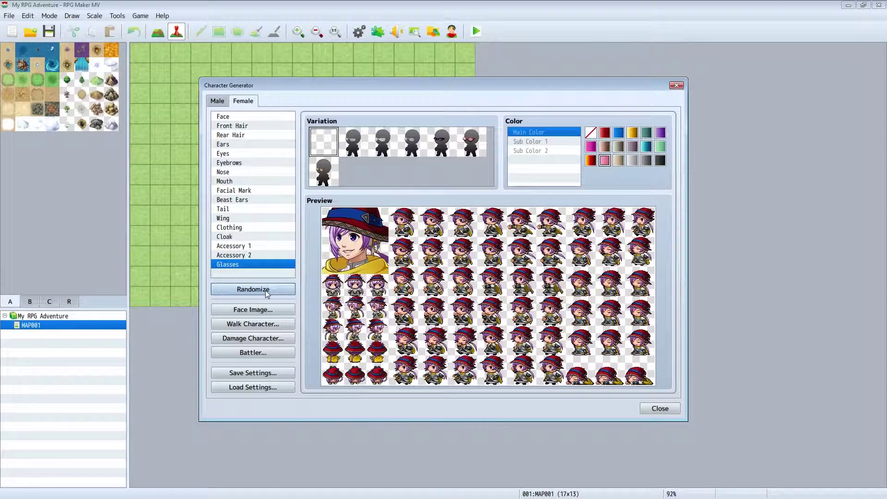
left_click(267, 292)
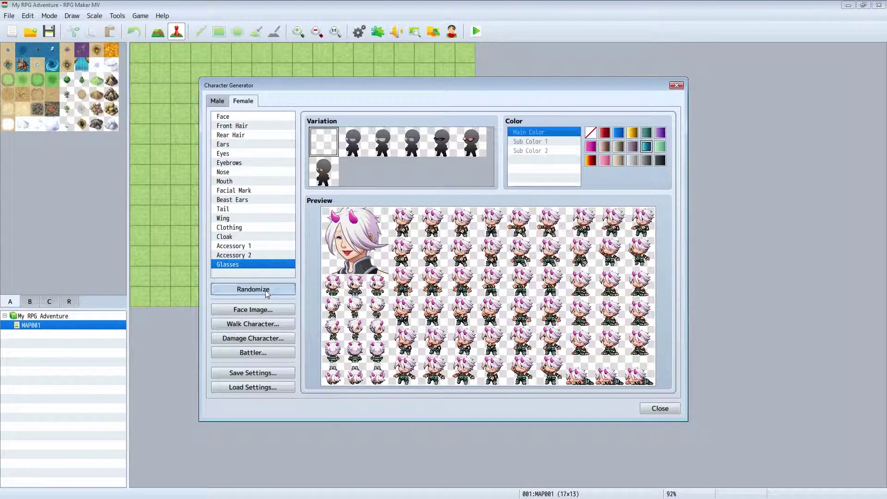
left_click(267, 291)
left_click(266, 291)
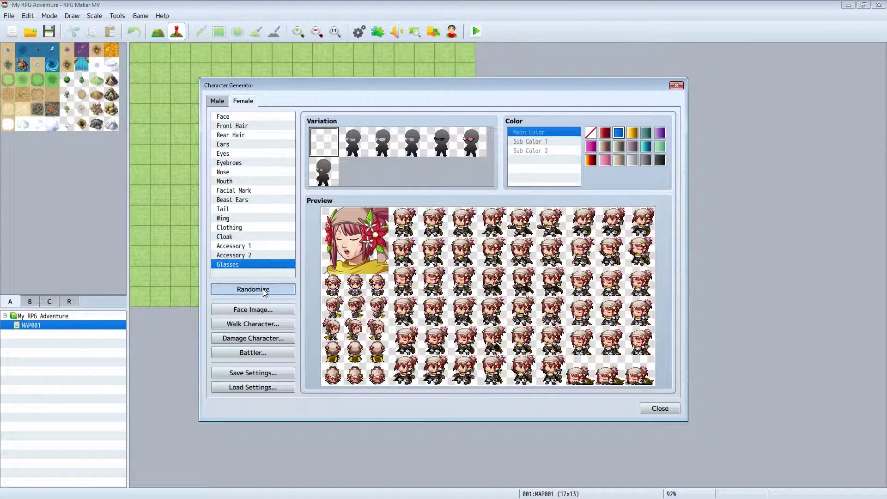
left_click(265, 291)
left_click(264, 291)
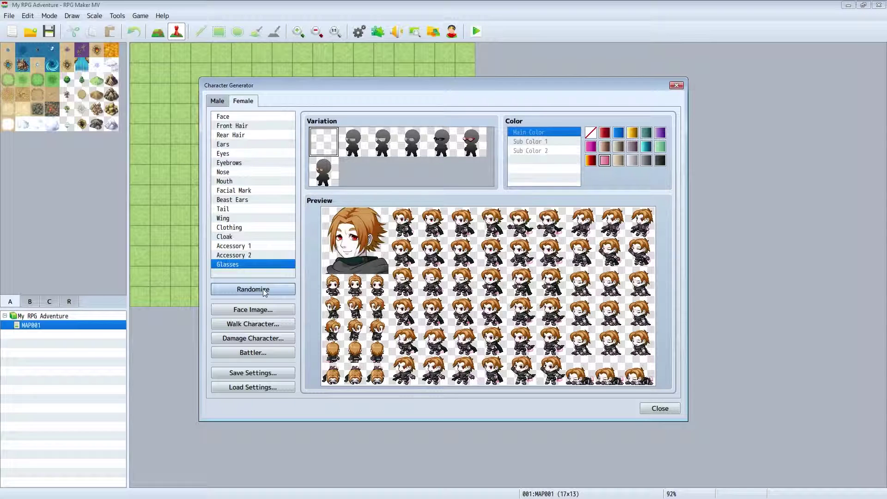
left_click(264, 292)
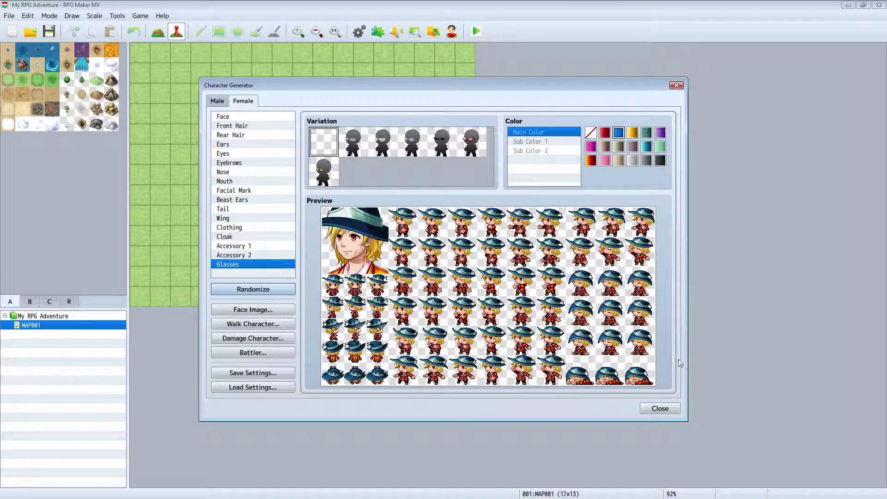